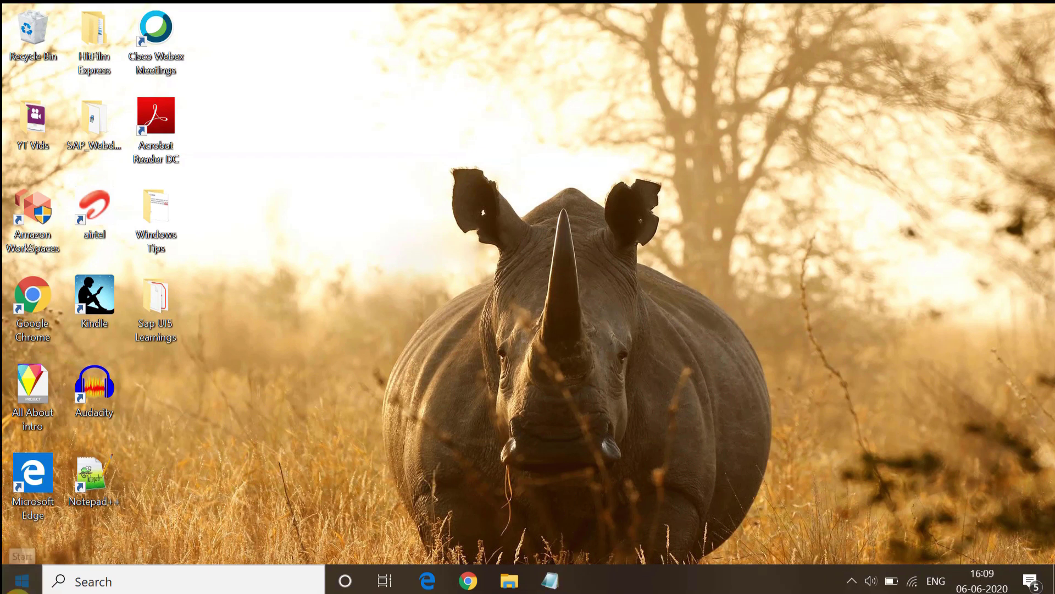
# Step: Open Settings' Update & Security Recovery page and scroll down to Advanced startup
pyautogui.click(20, 583)
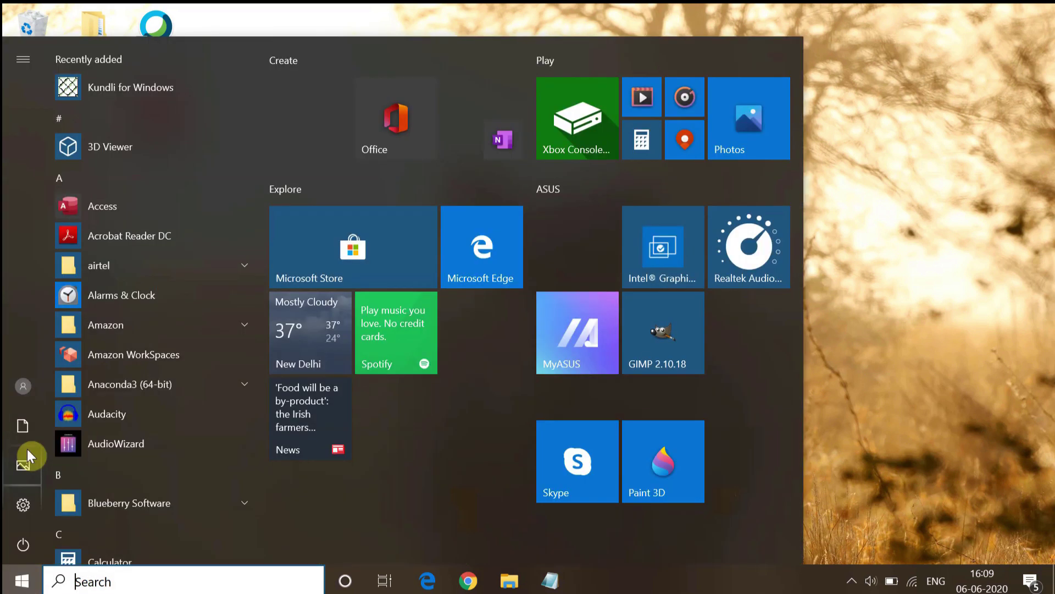
pyautogui.click(22, 503)
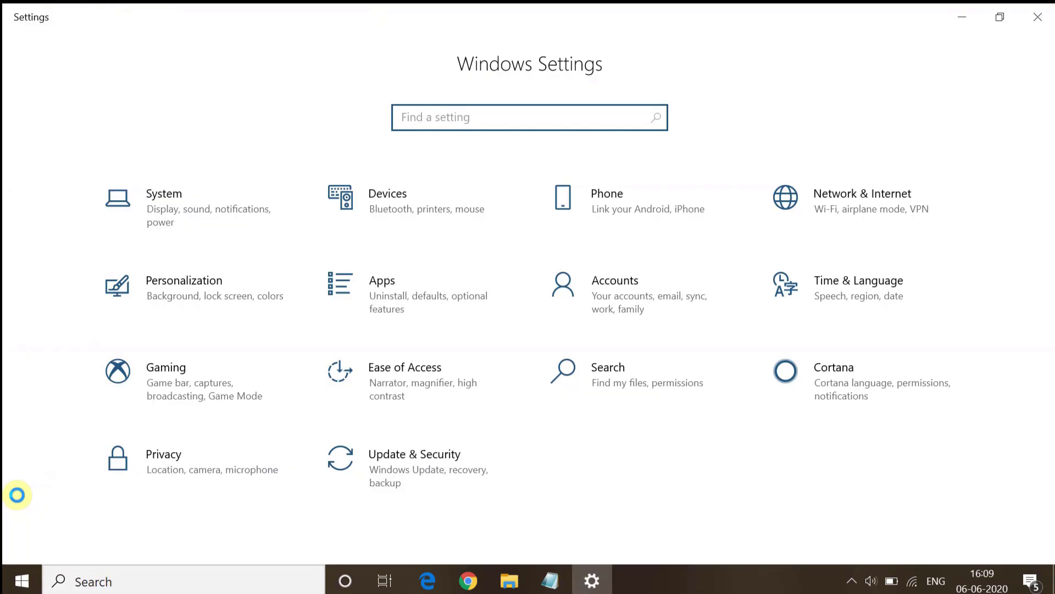
pyautogui.click(336, 459)
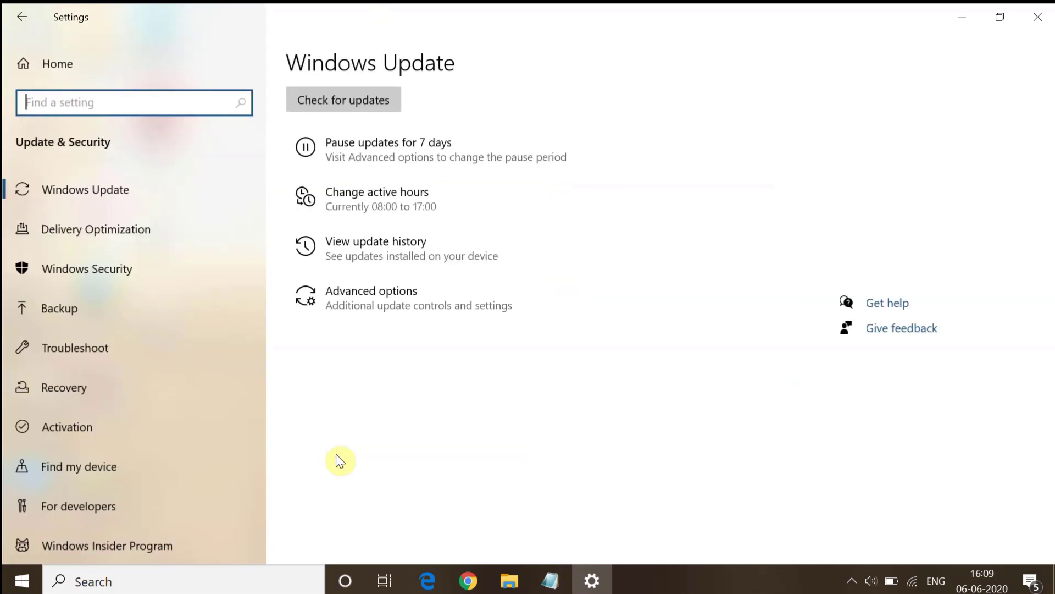
pyautogui.click(167, 399)
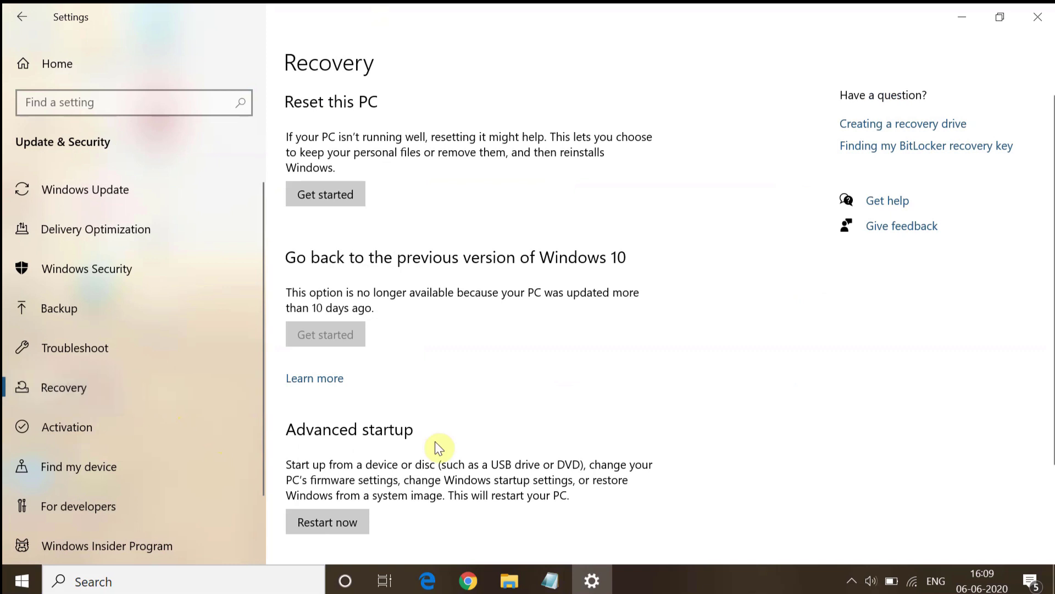
pyautogui.scroll(-2, 435, 445)
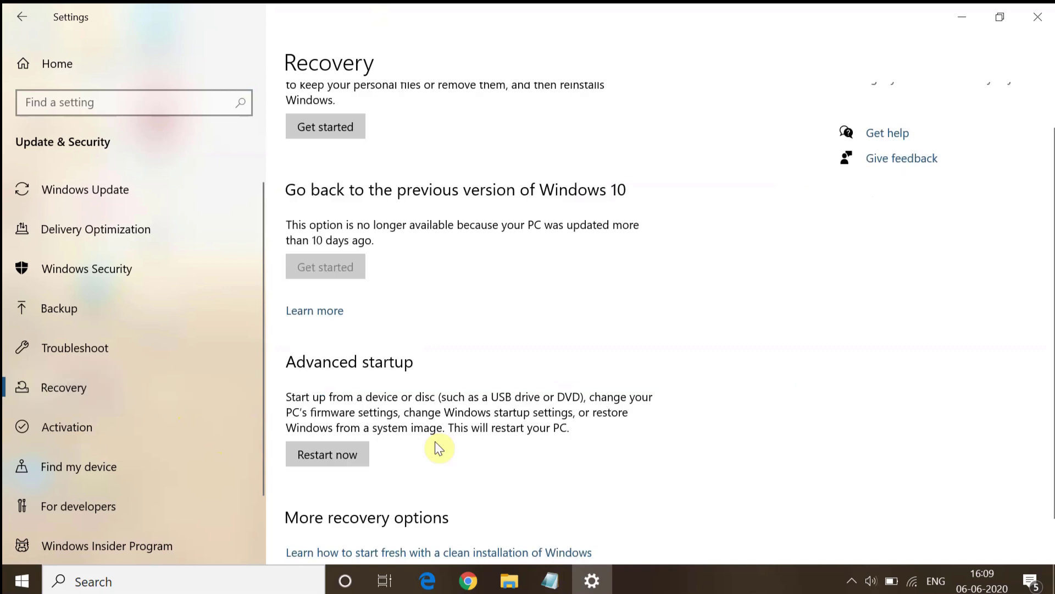
# Step: Restart into recovery and go through Troubleshoot > Advanced options > Startup Settings to restart
pyautogui.click(348, 454)
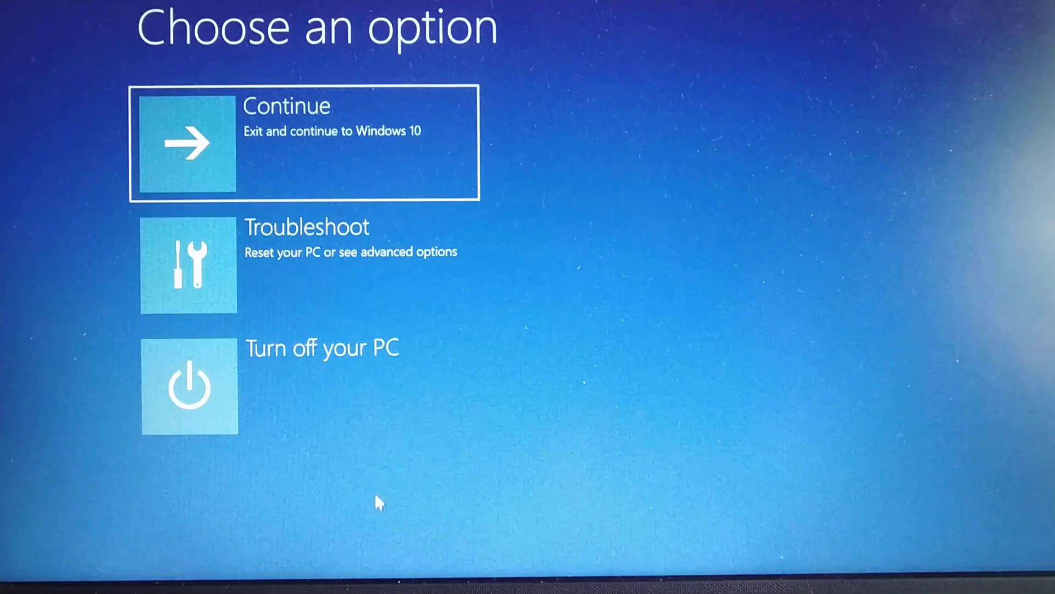
pyautogui.click(364, 282)
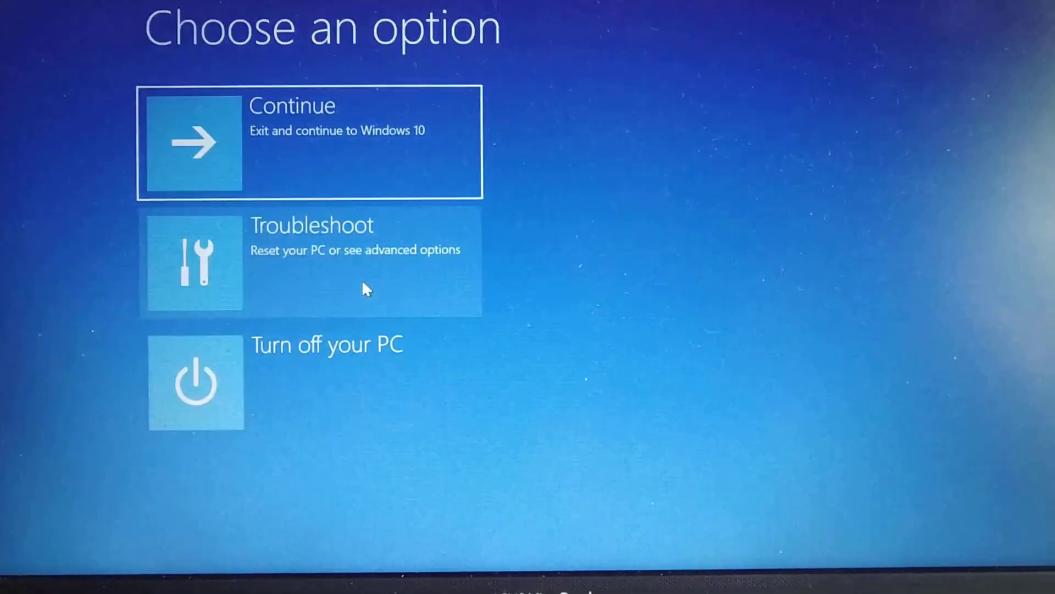
pyautogui.click(355, 283)
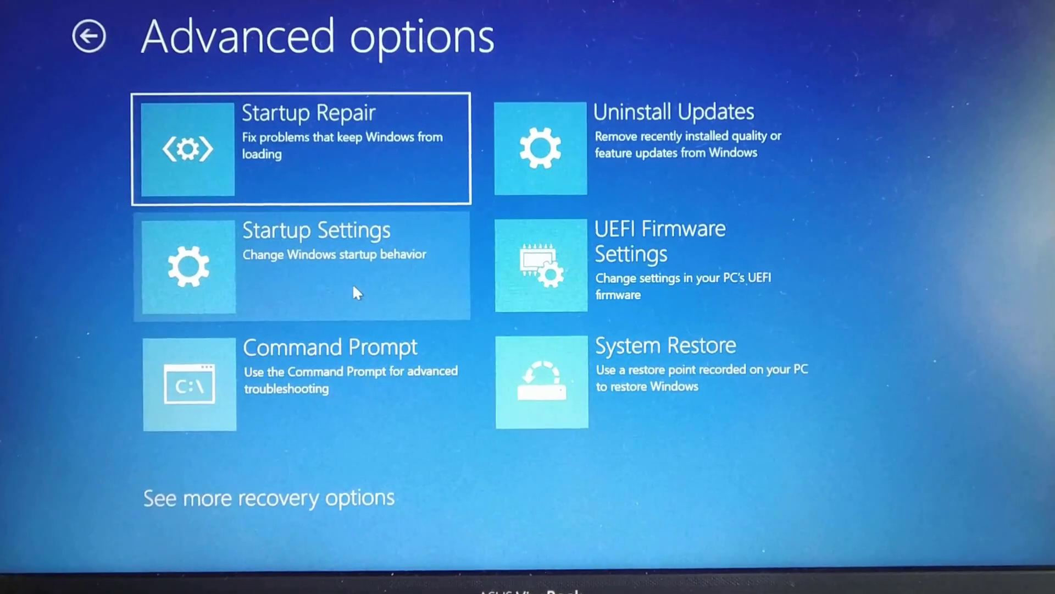
pyautogui.click(352, 287)
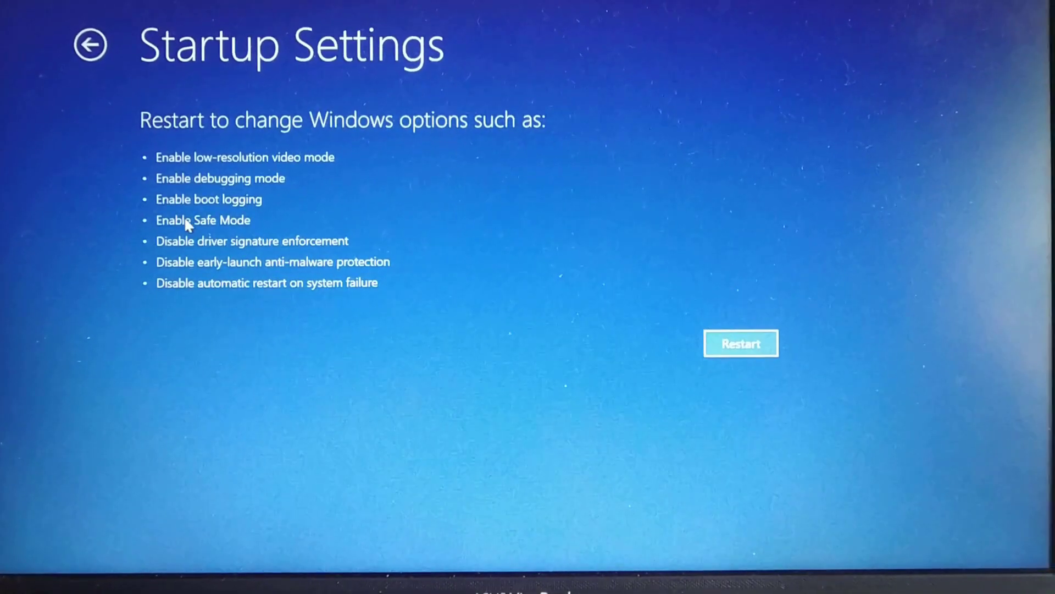
pyautogui.click(716, 354)
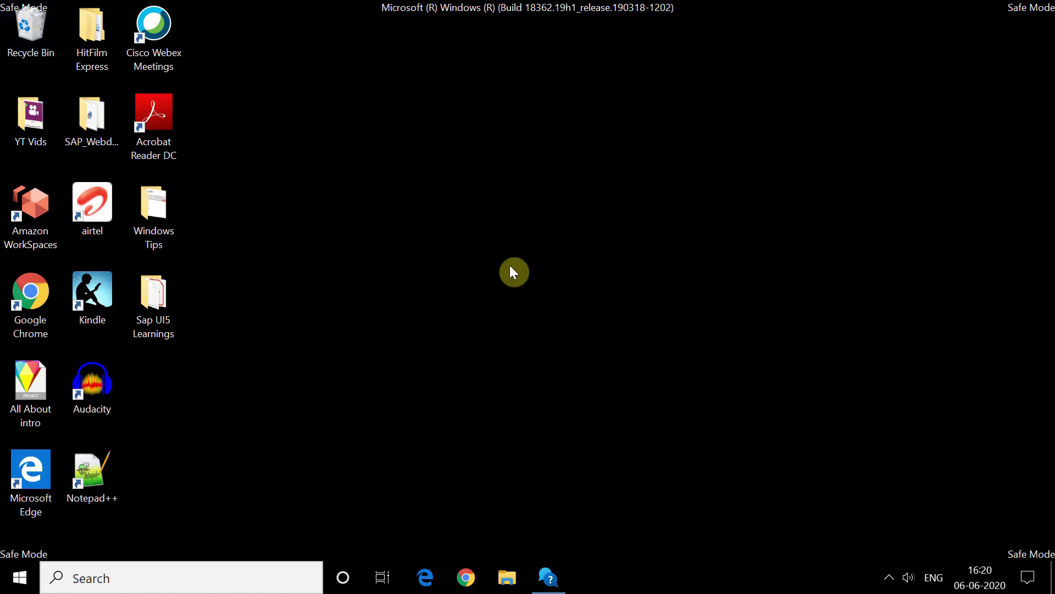
# Step: Launch the Run dialog from taskbar search and enter mdsched.exe in its Open field
pyautogui.click(155, 581)
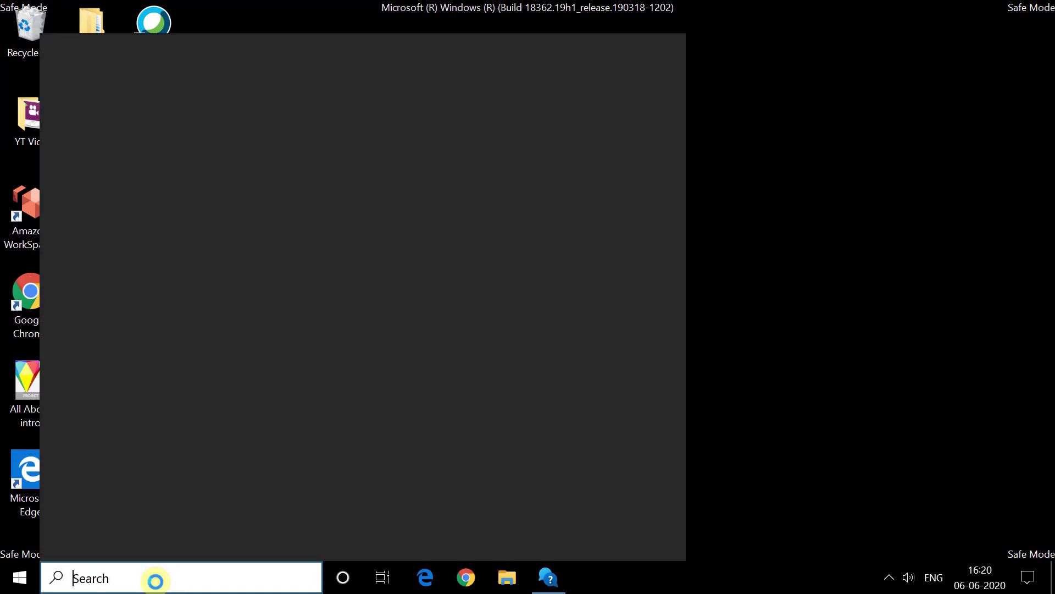
pyautogui.write('run')
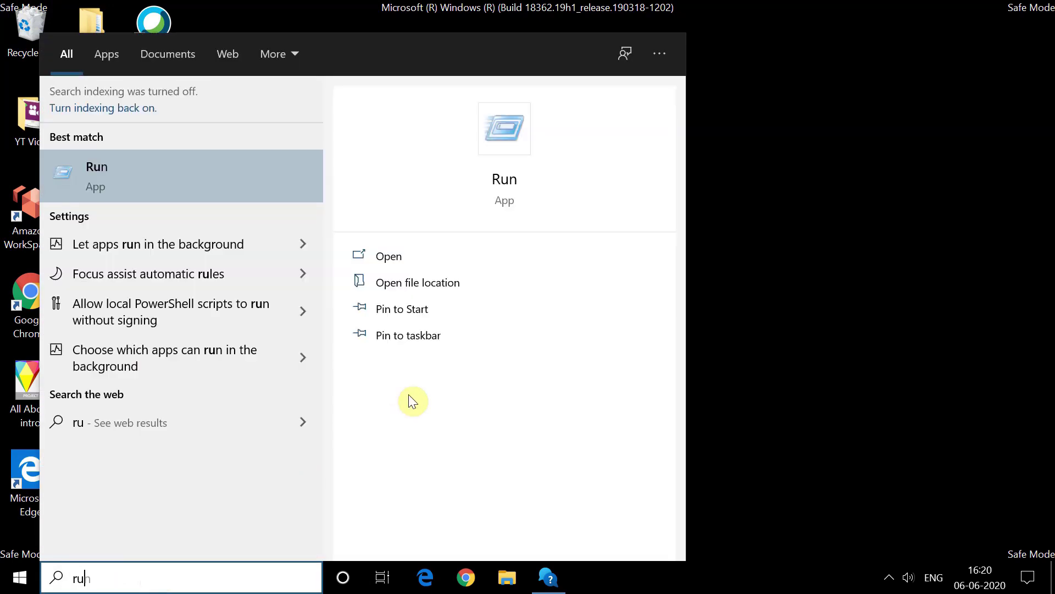
pyautogui.click(414, 263)
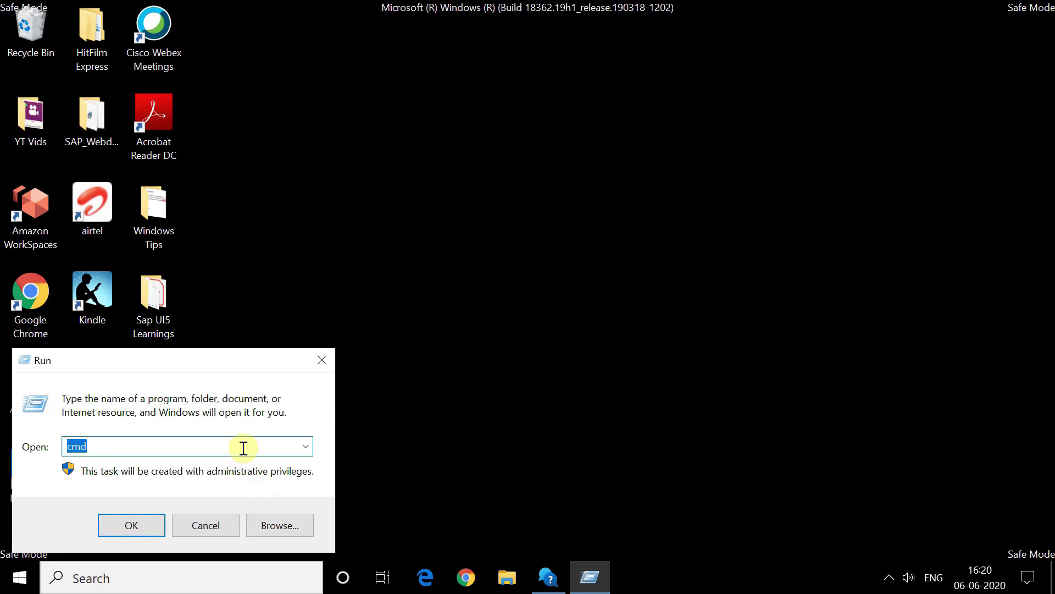
pyautogui.press('BackSpace')
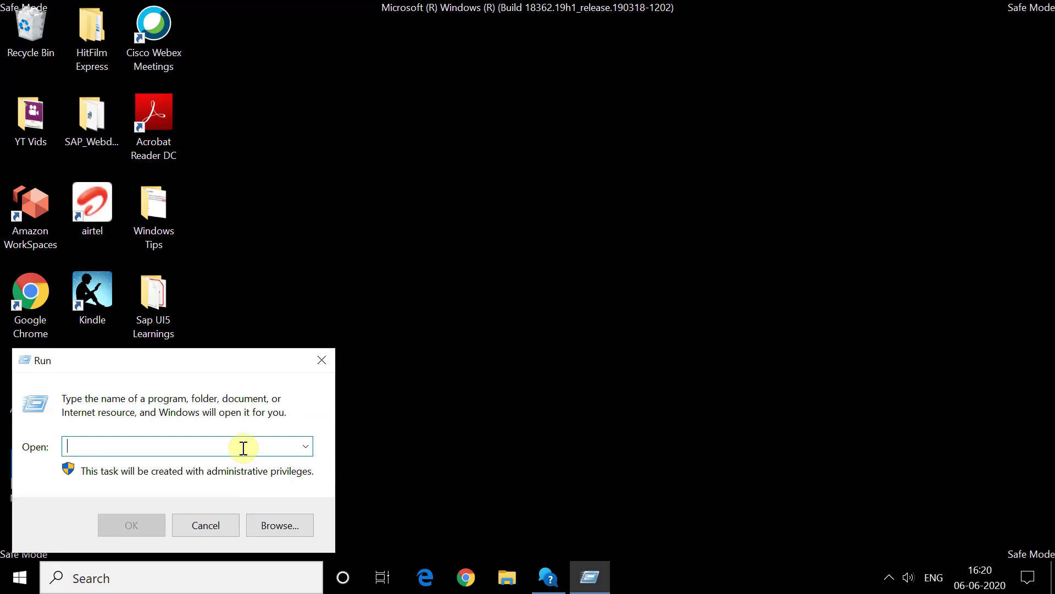
pyautogui.write('mds')
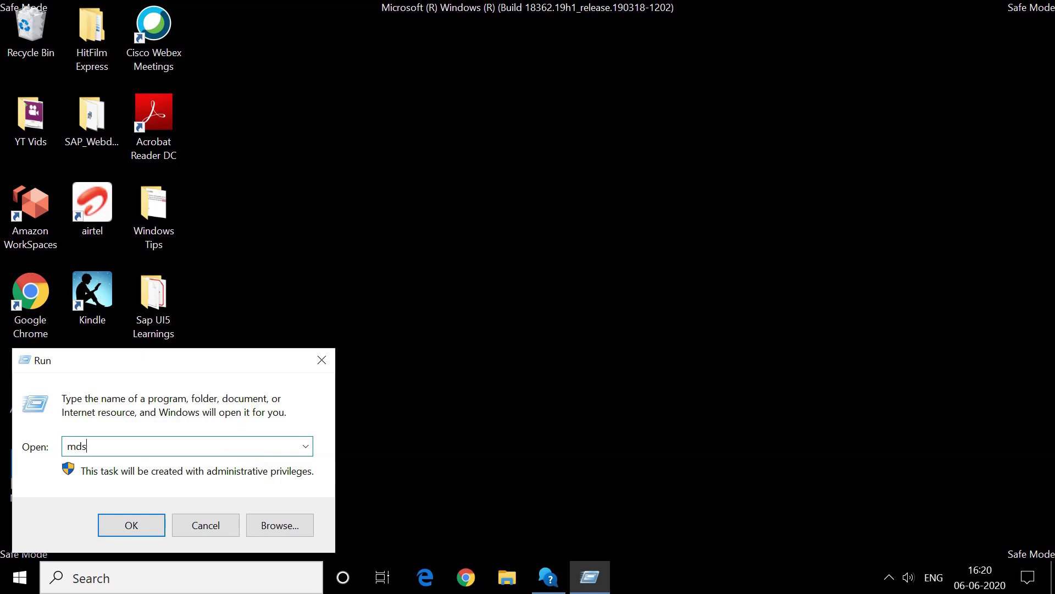
pyautogui.write('ched.exe')
# Step: Run mdsched.exe and choose 'Restart now and check for problems (recommended)'
pyautogui.click(149, 530)
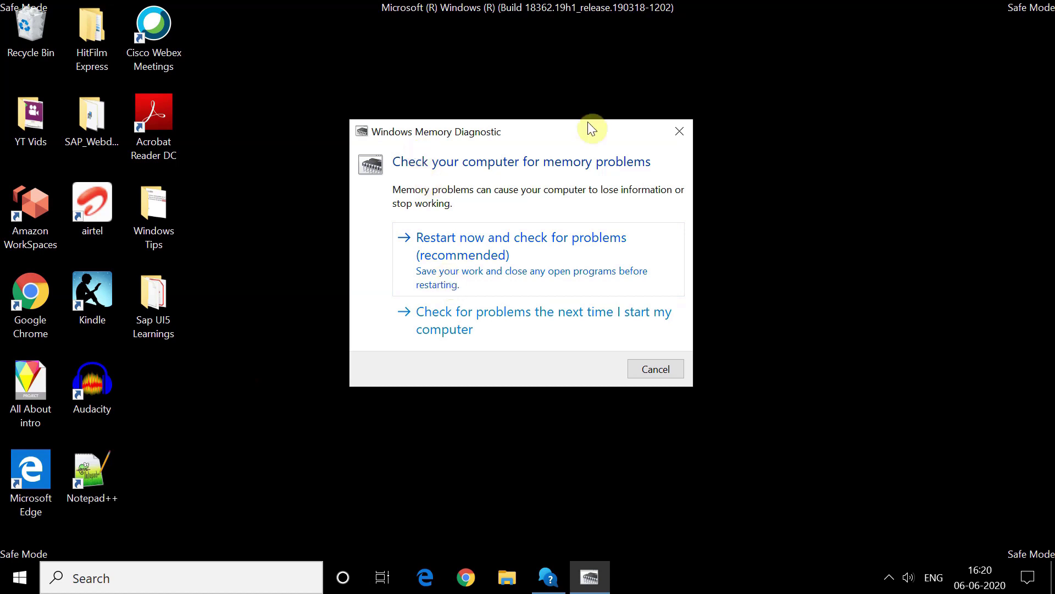
pyautogui.click(491, 260)
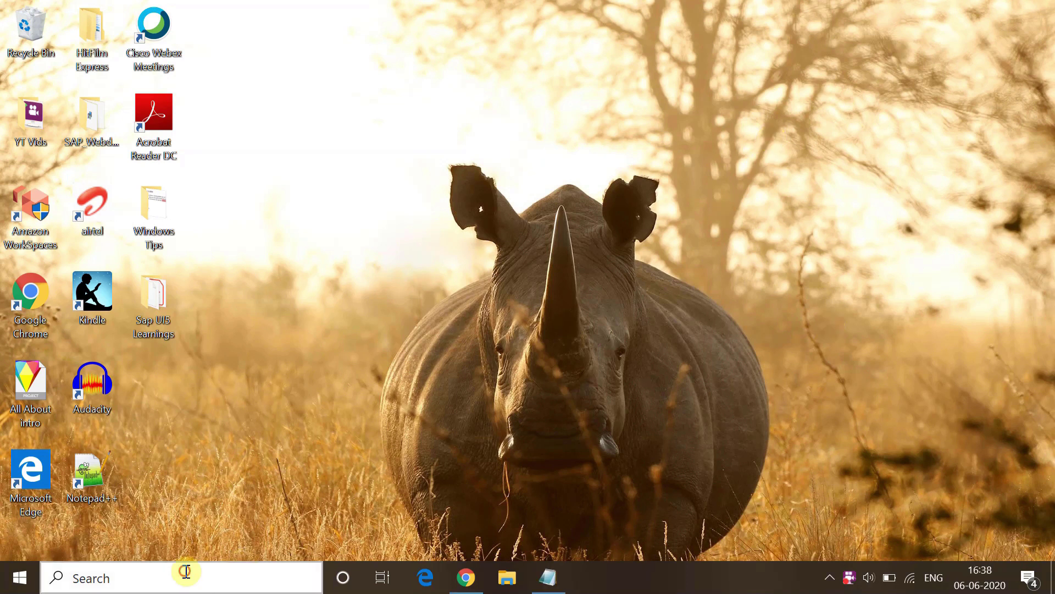
# Step: Search CMD, run Command Prompt as administrator, approve UAC, and maximize the window
pyautogui.click(187, 577)
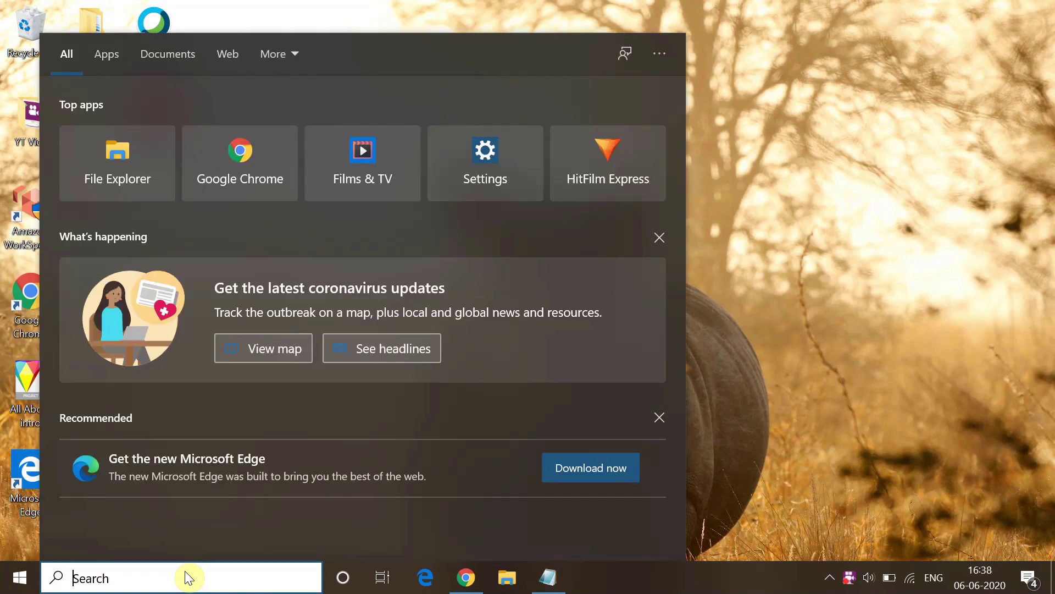
pyautogui.write('CMD')
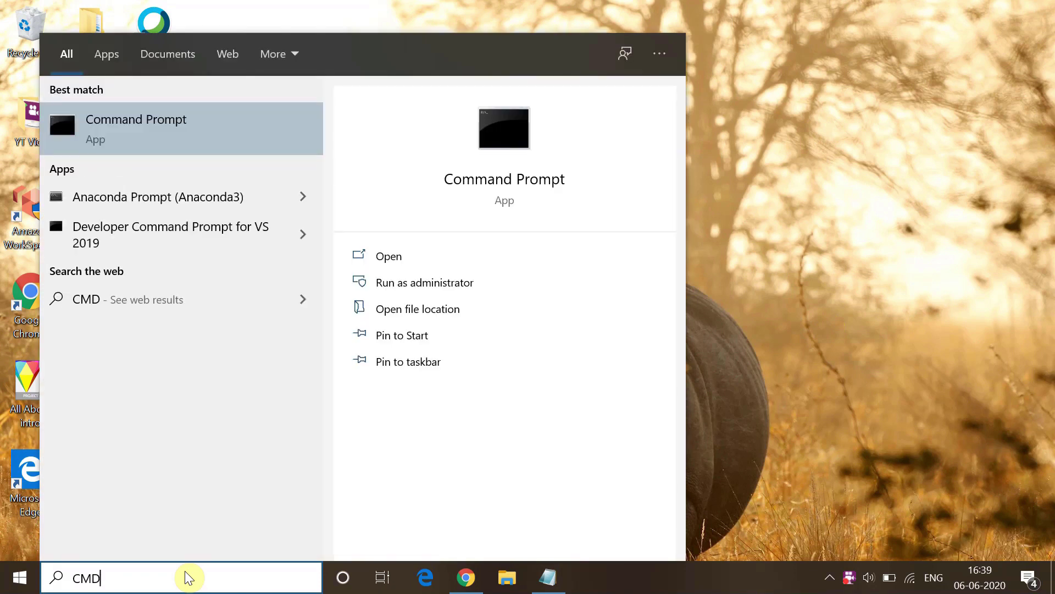
pyautogui.click(475, 289)
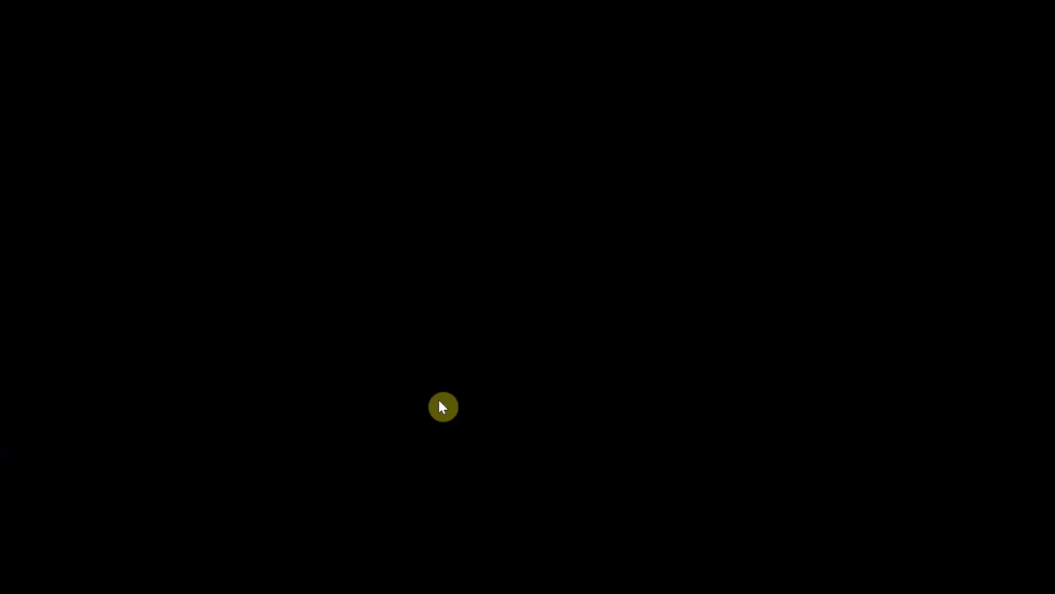
pyautogui.click(438, 401)
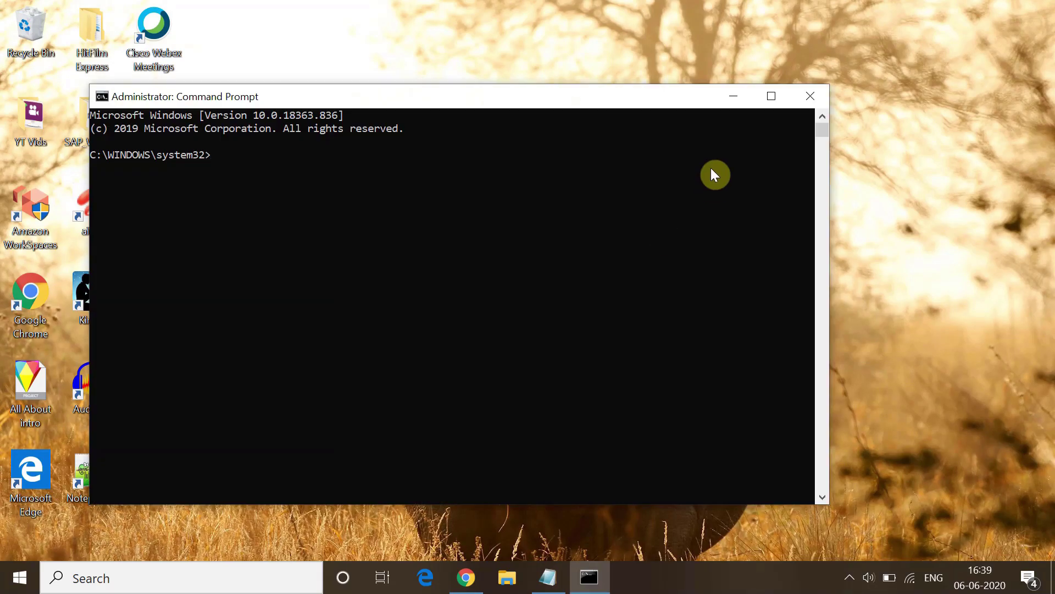
pyautogui.click(770, 97)
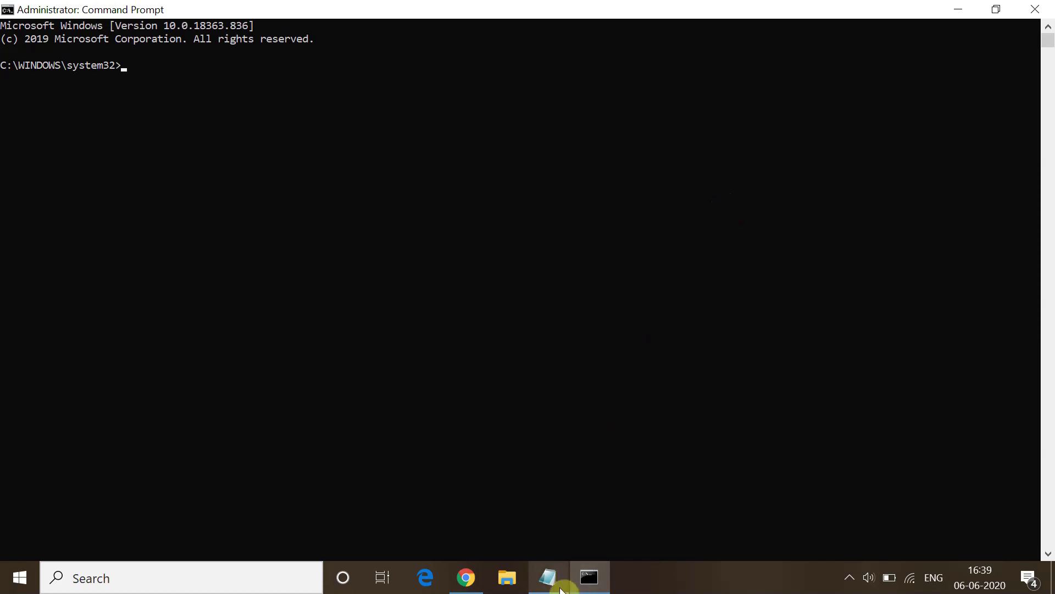
# Step: Copy the chkdsk /f /r C: command from Notepad and paste it at the prompt
pyautogui.click(548, 576)
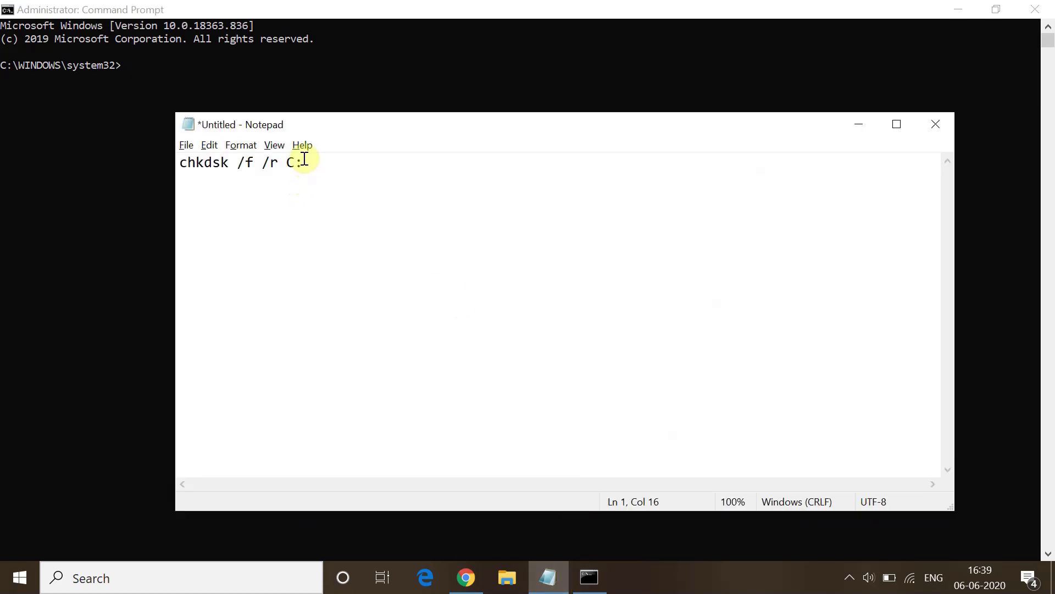
pyautogui.moveTo(305, 165); pyautogui.dragTo(175, 164)
pyautogui.hotkey('ctrl', 'c')
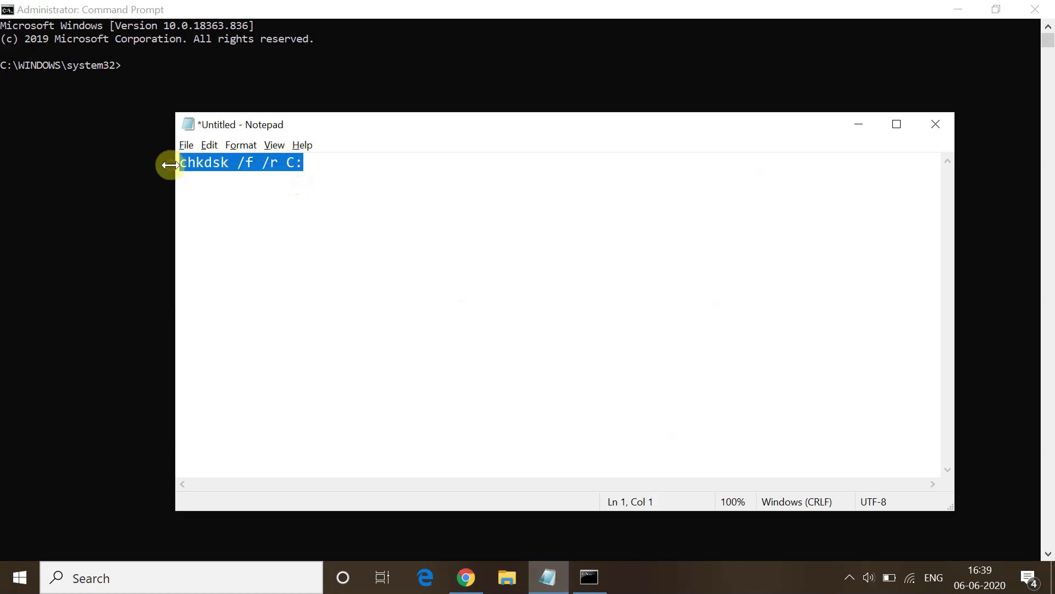
pyautogui.click(164, 60)
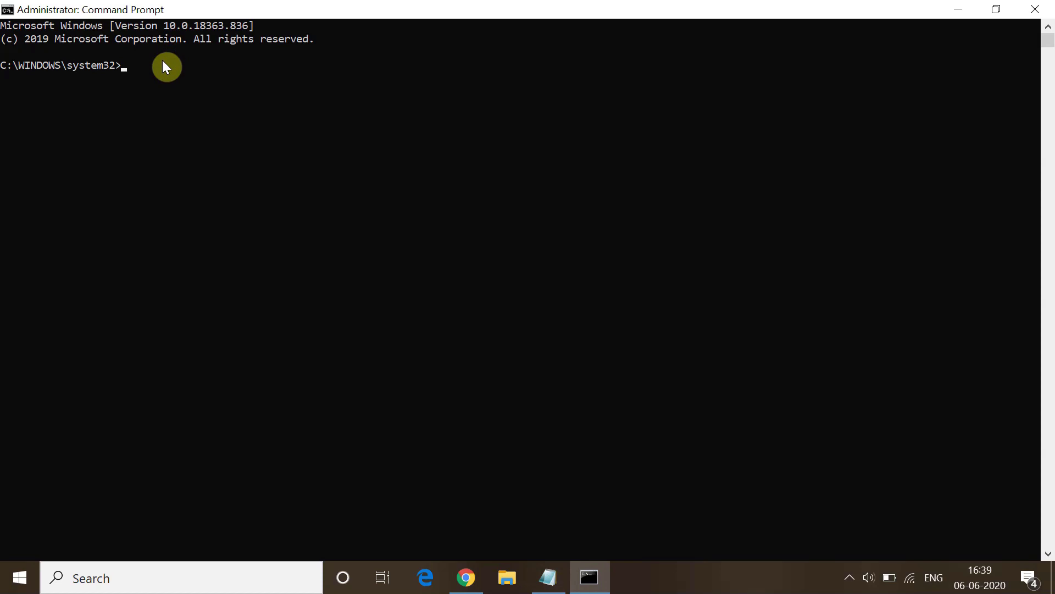
pyautogui.hotkey('ctrl', 'v')
pyautogui.click(202, 66)
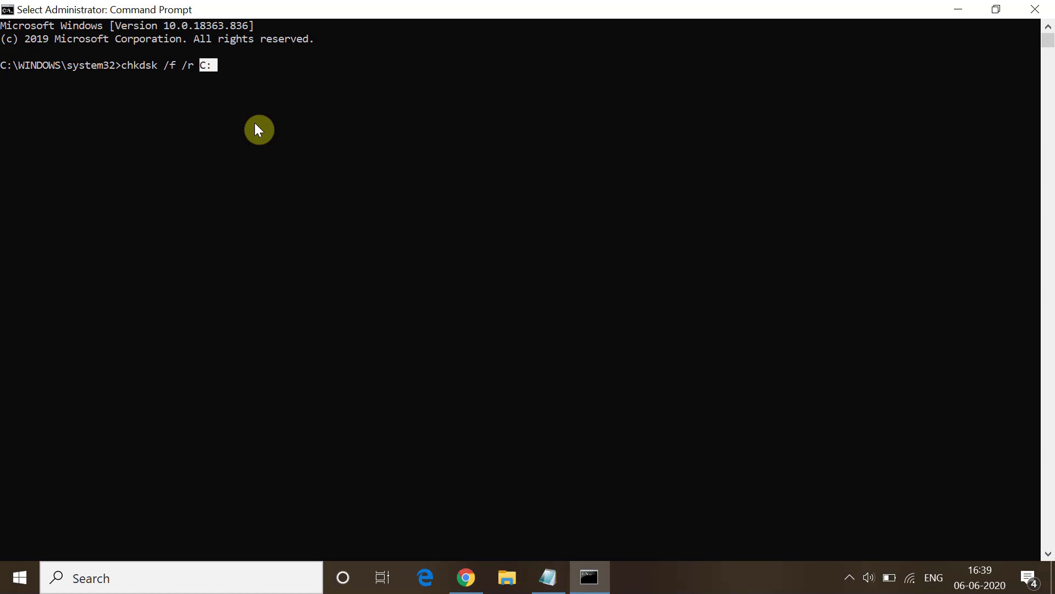
pyautogui.press('Escape')
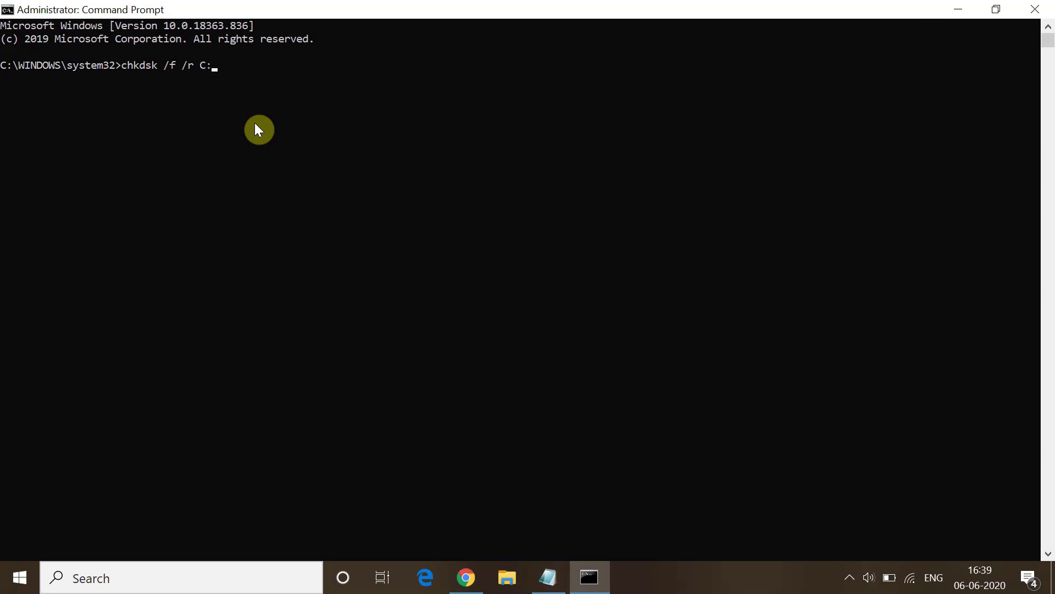
# Step: Run the chkdsk command, answer Y to schedule it at restart, then exit the console
pyautogui.press('Return')
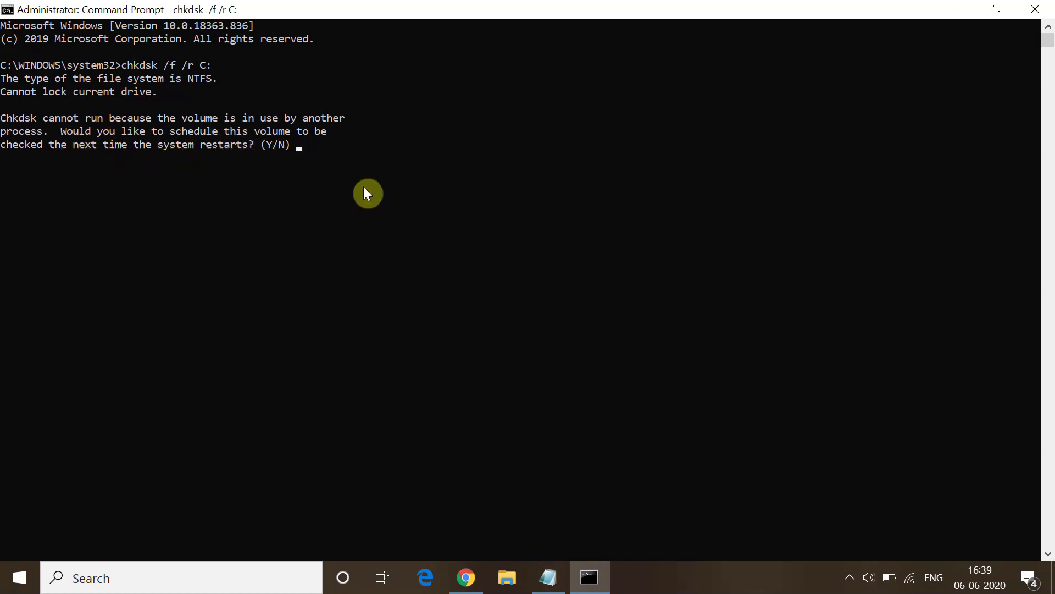
pyautogui.write('Y')
pyautogui.press('Return')
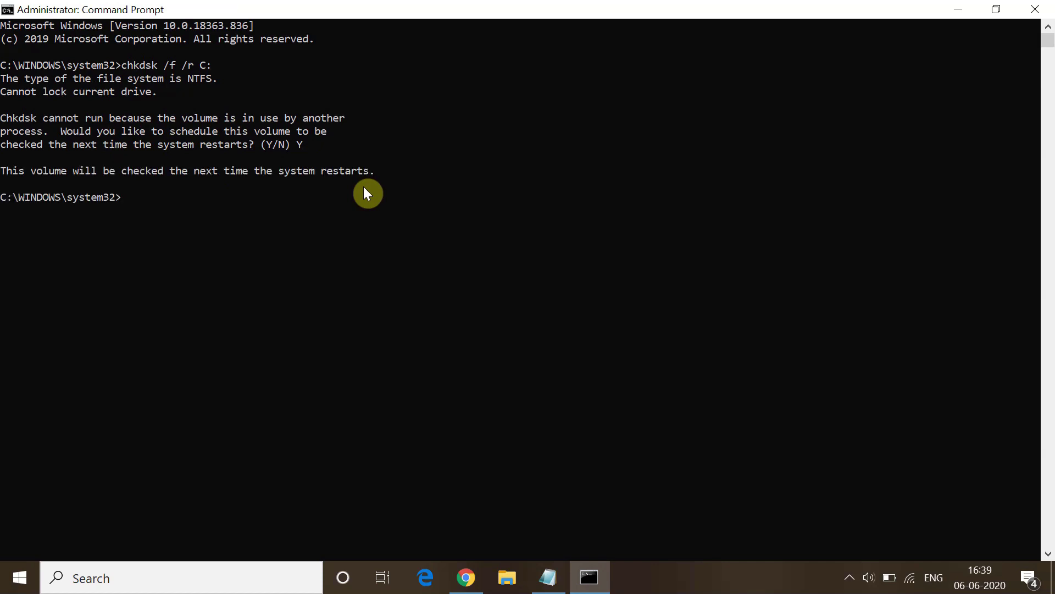
pyautogui.write('exit')
pyautogui.press('Return')
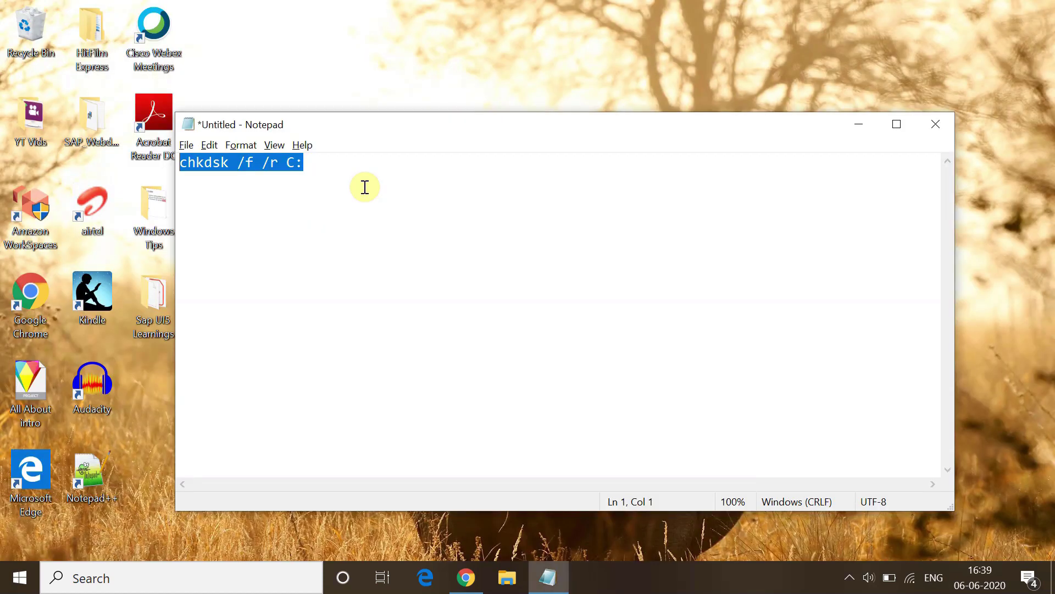
# Step: Minimize Notepad and restart the PC from Start > Power > Restart
pyautogui.click(853, 125)
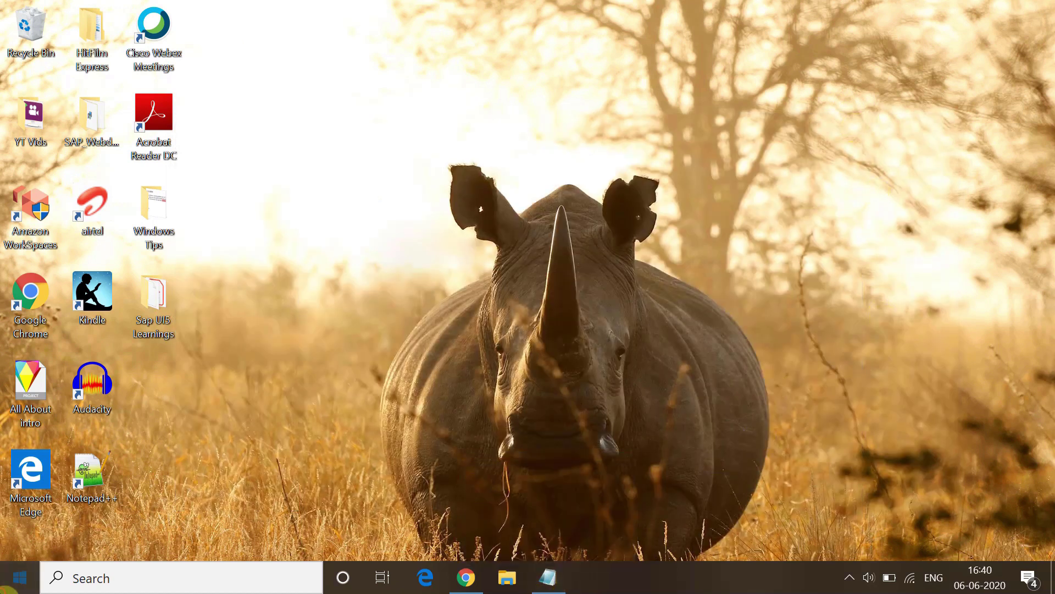
pyautogui.click(20, 577)
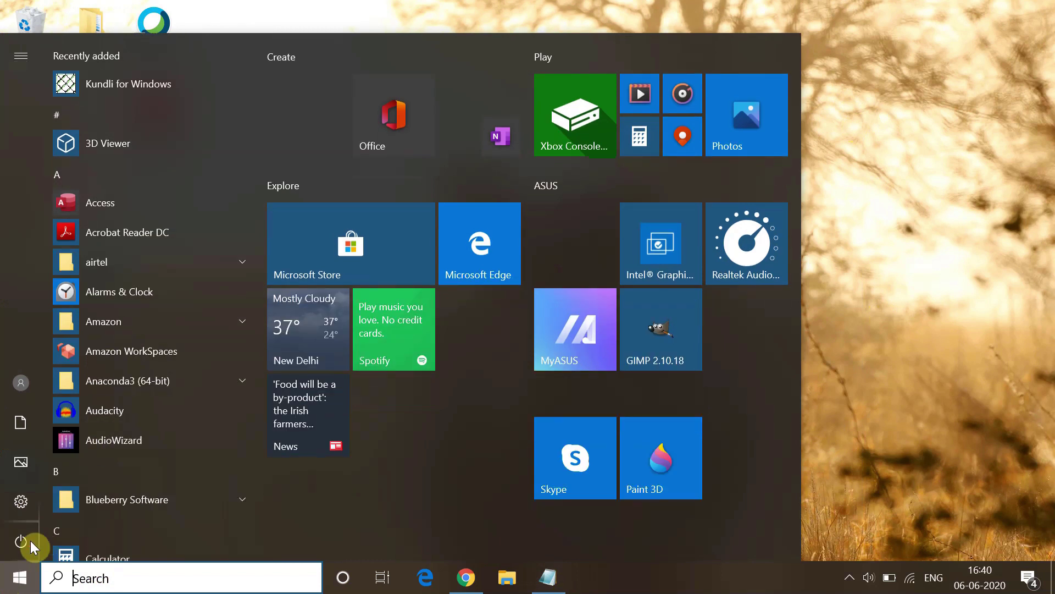
pyautogui.click(77, 542)
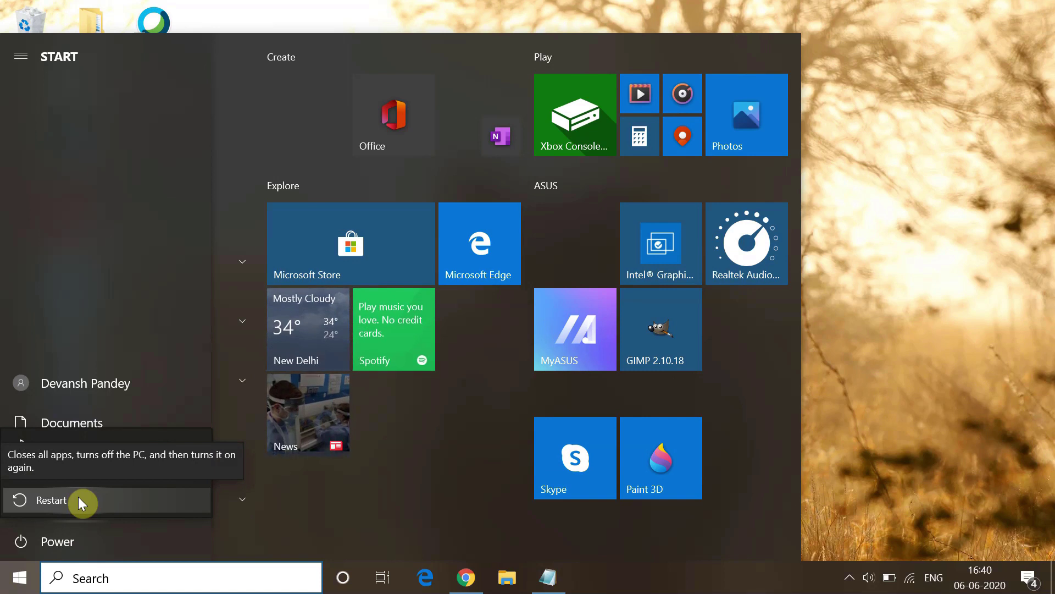
pyautogui.click(79, 499)
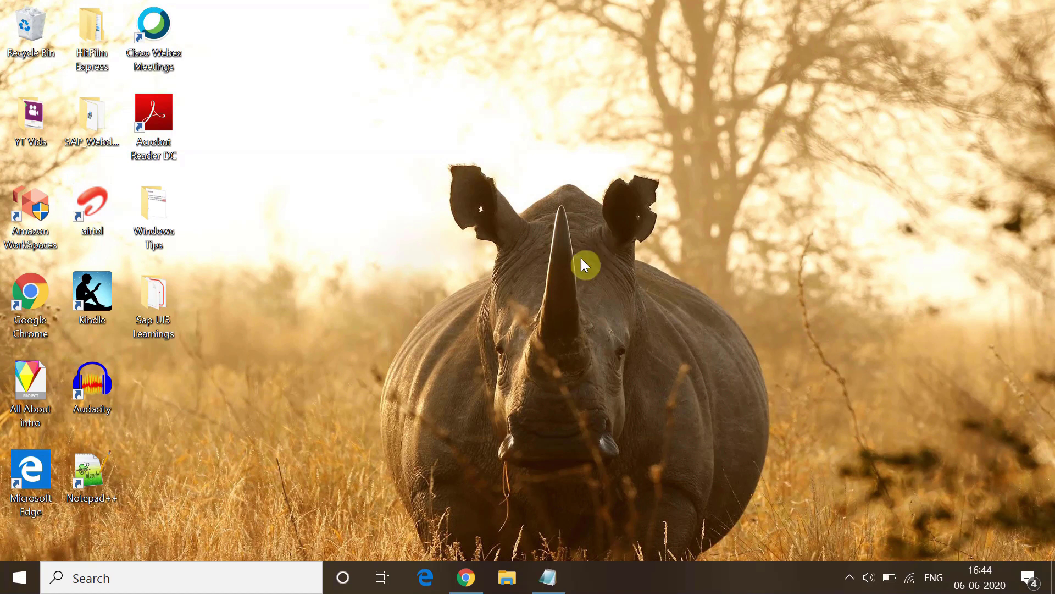
# Step: Open Run from taskbar search, enter devmgmt.msc, and launch Device Manager
pyautogui.click(224, 573)
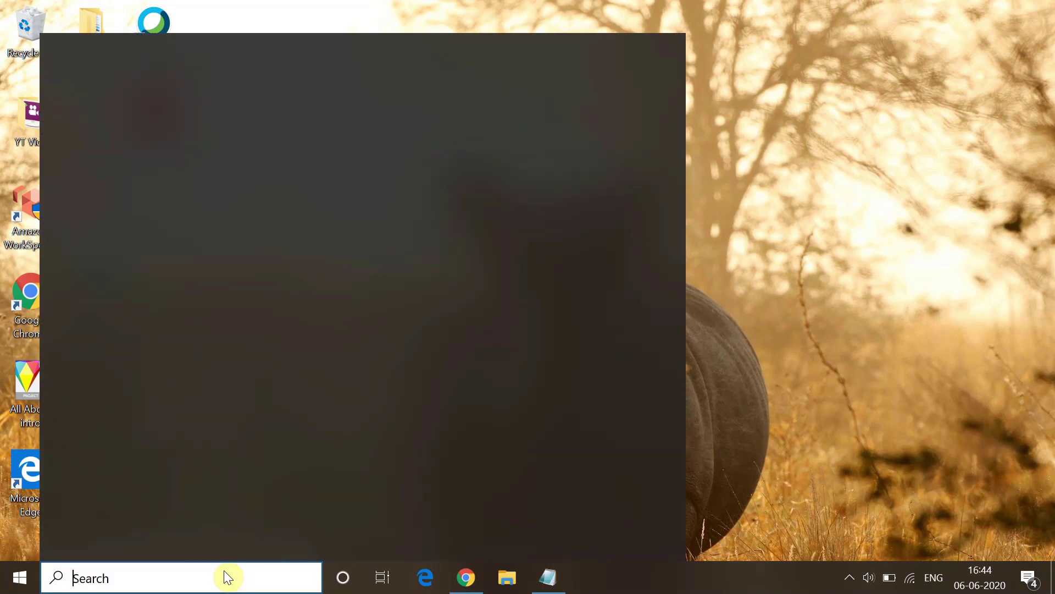
pyautogui.write('Ru')
pyautogui.press('BackSpace')
pyautogui.write('u')
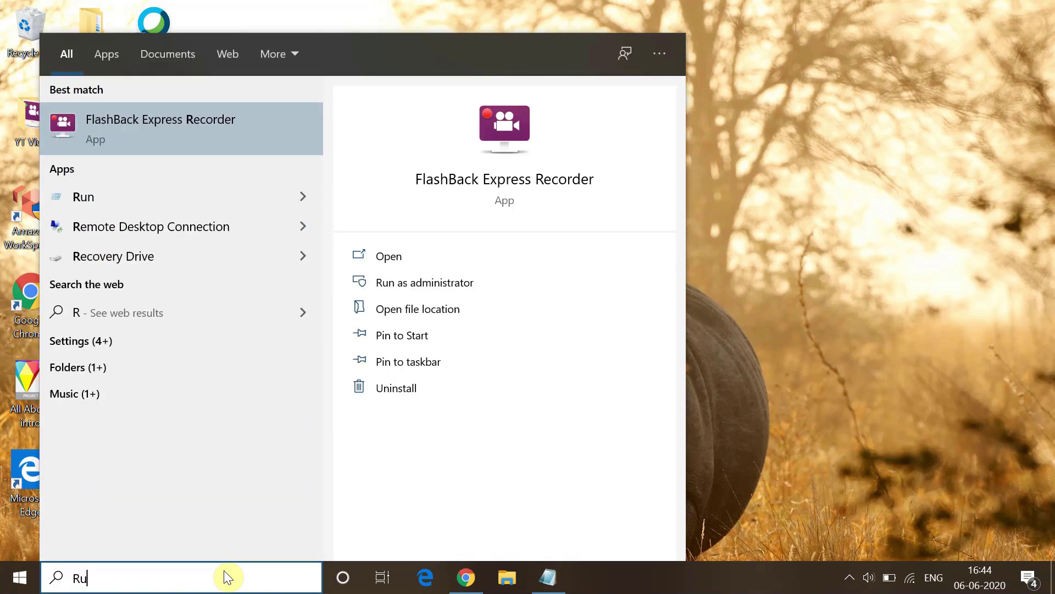
pyautogui.write('n')
pyautogui.click(403, 254)
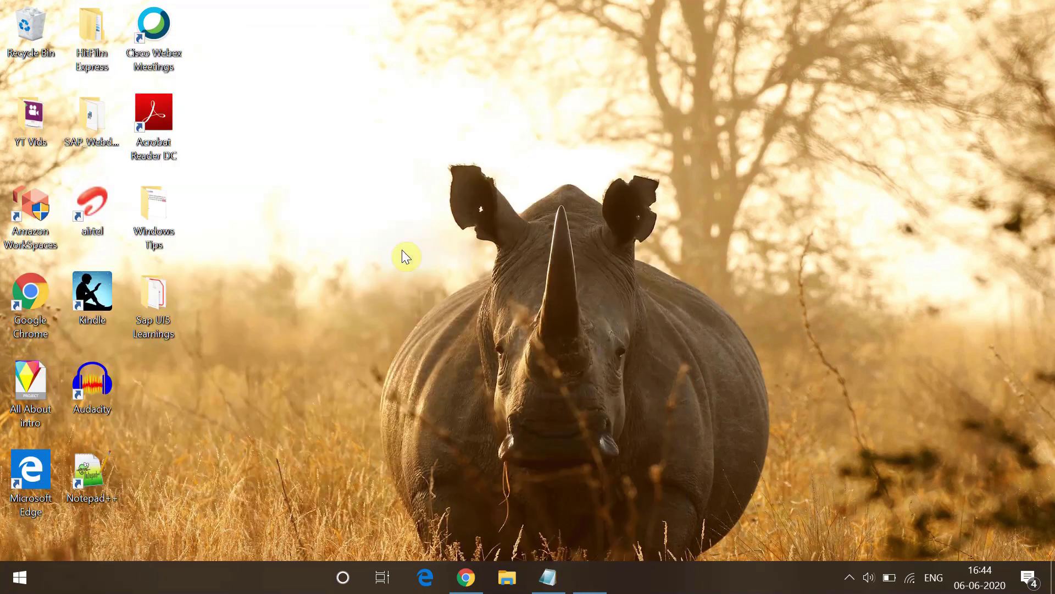
pyautogui.press('BackSpace')
pyautogui.write('dev')
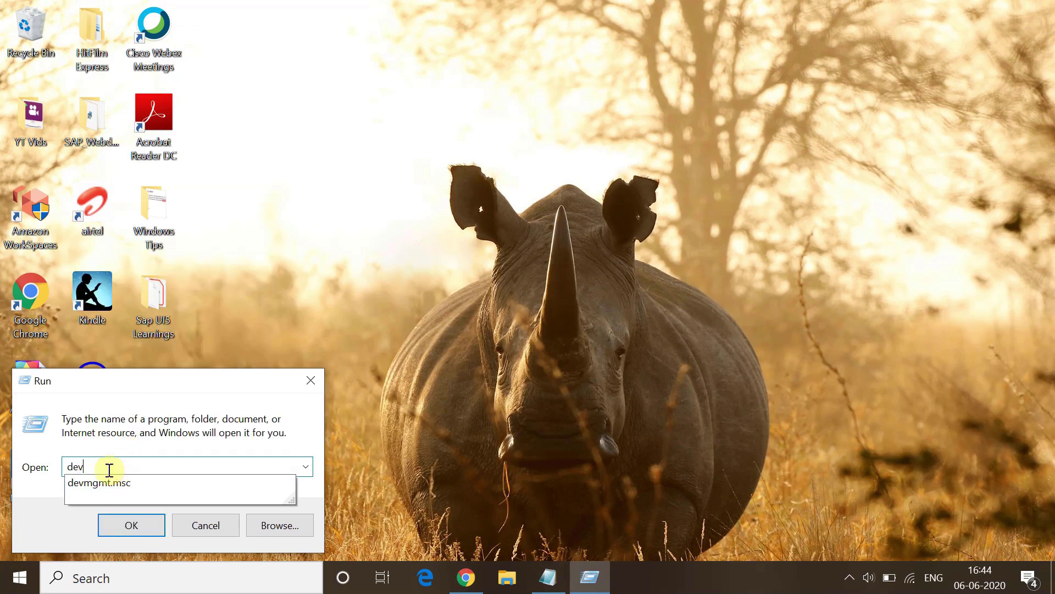
pyautogui.click(101, 484)
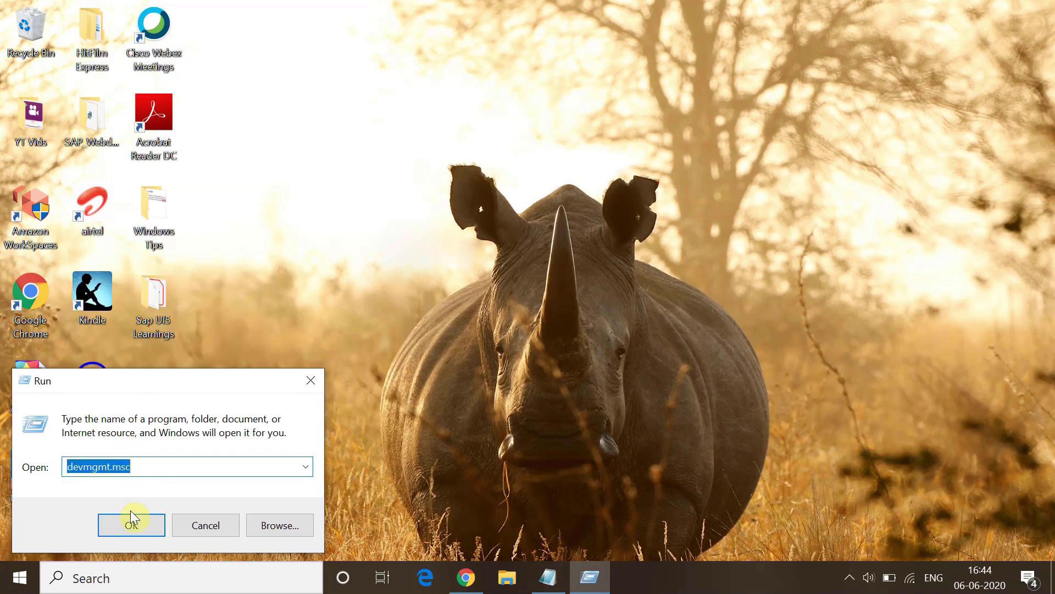
pyautogui.click(120, 527)
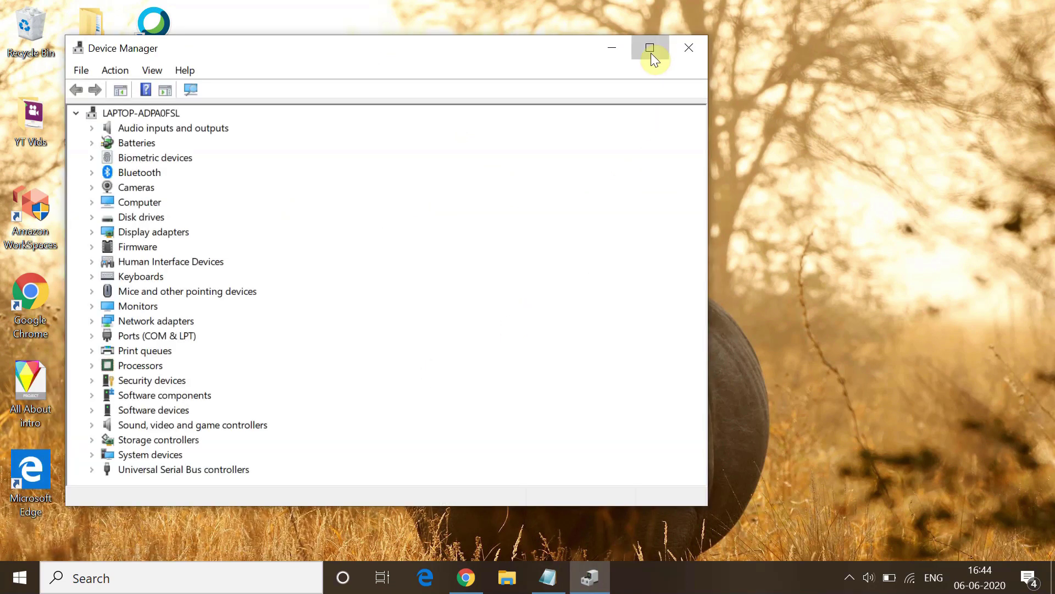
# Step: Maximize Device Manager, open the KINGSTON drive's Policies tab, confirm write caching enabled, click OK
pyautogui.click(650, 53)
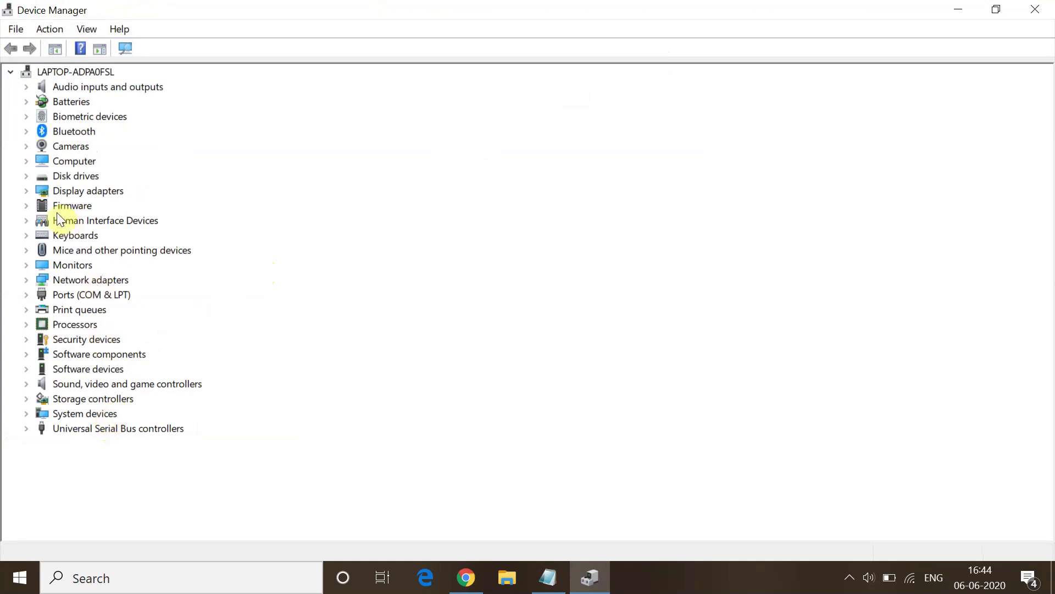
pyautogui.click(27, 176)
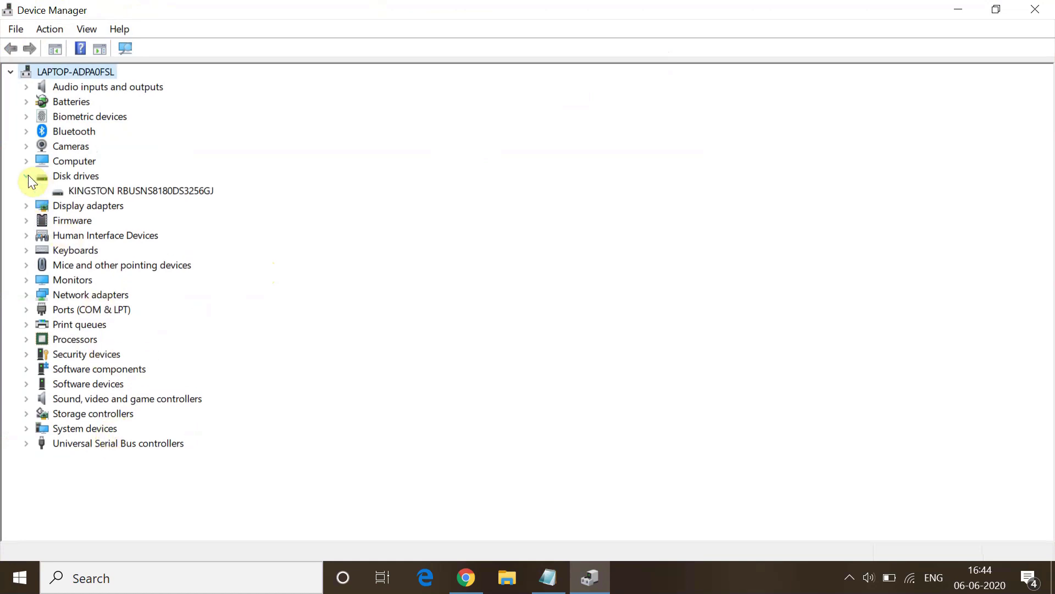
pyautogui.click(110, 189)
pyautogui.rightClick(110, 190)
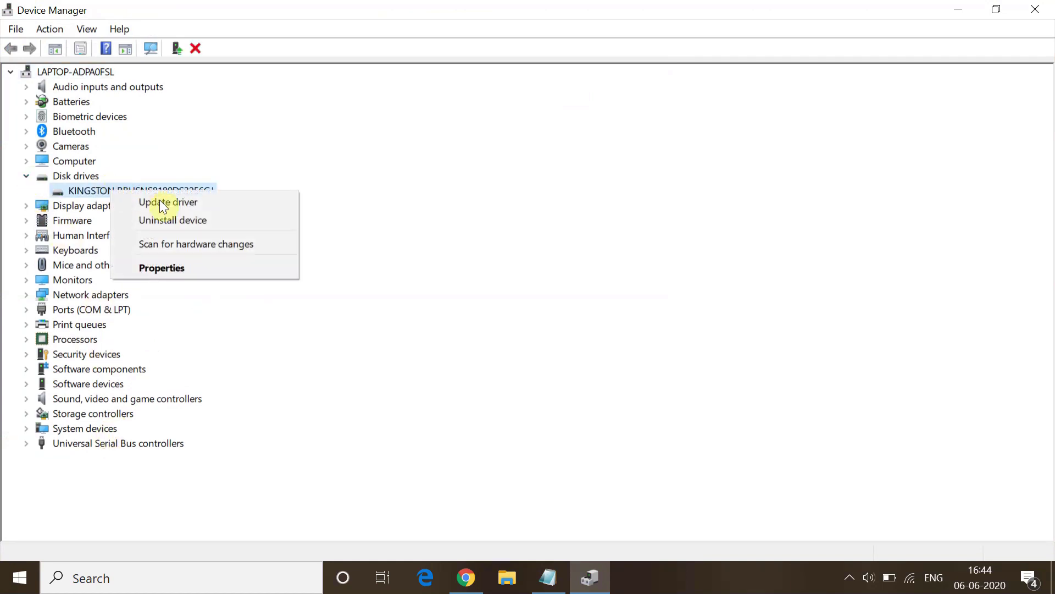
pyautogui.click(183, 266)
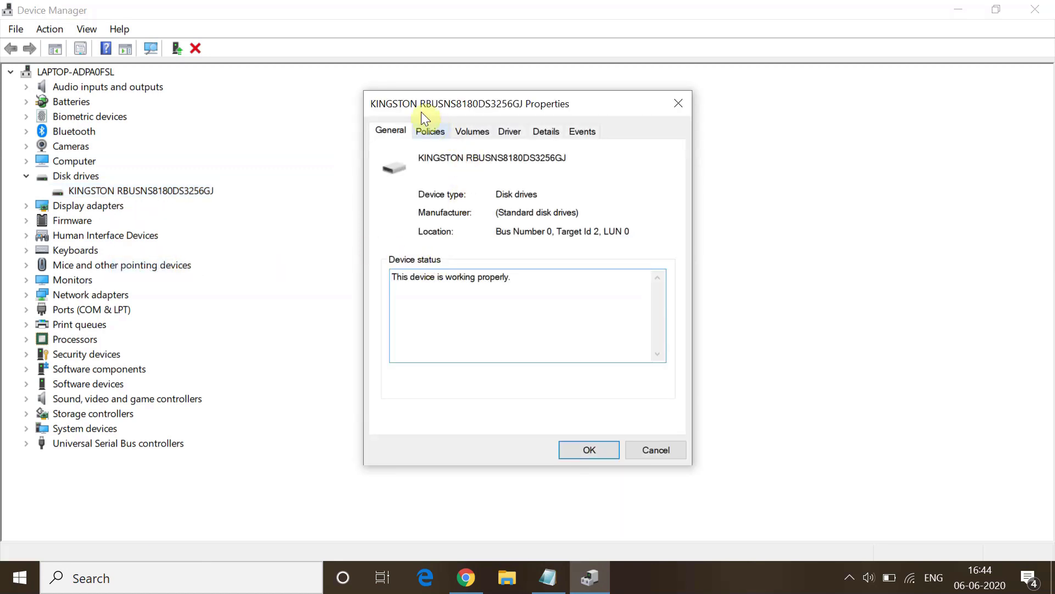
pyautogui.click(432, 134)
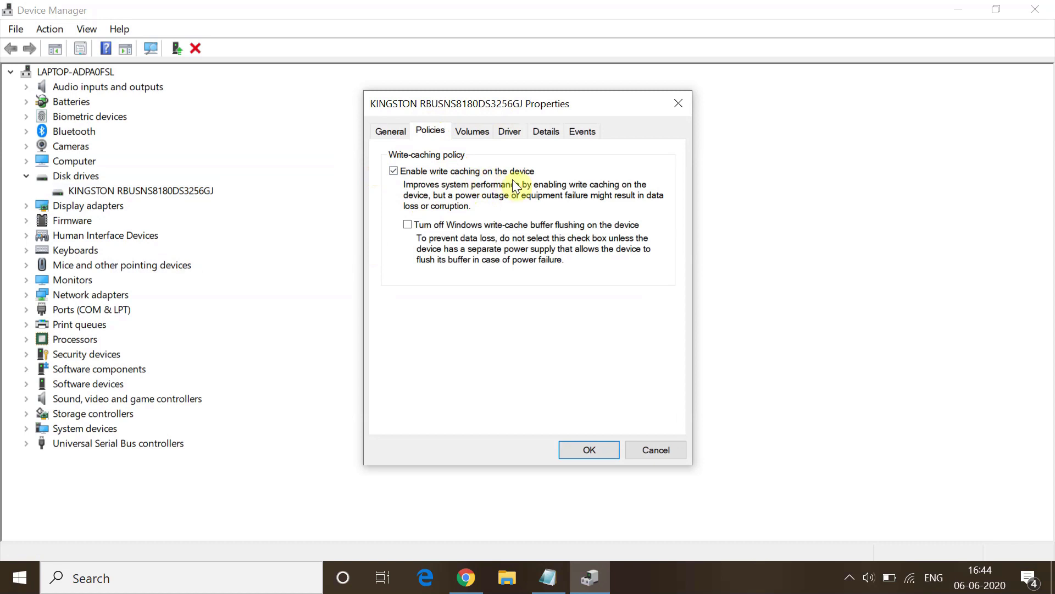
pyautogui.click(586, 446)
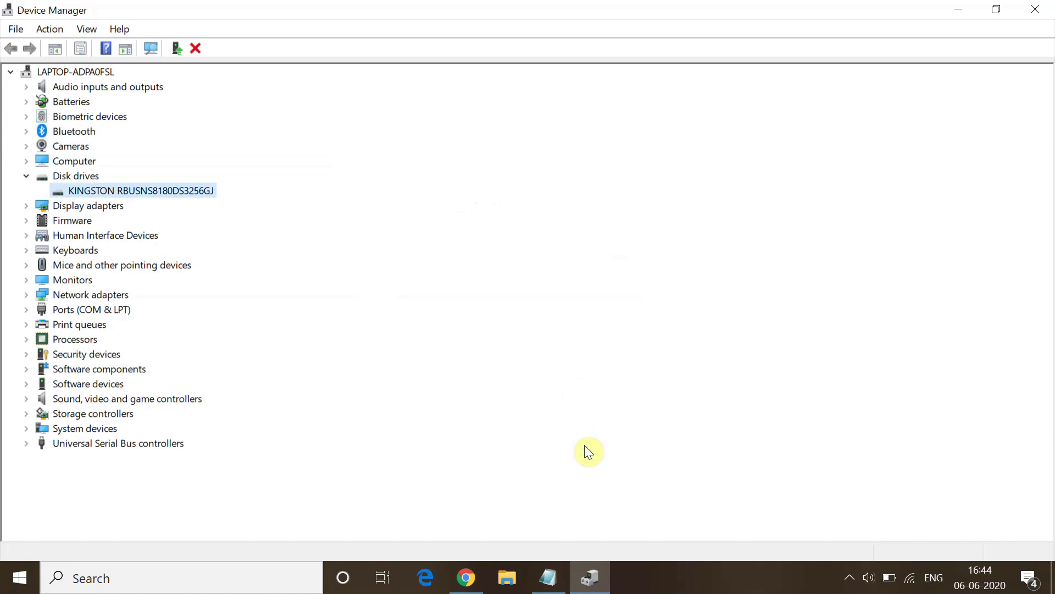
# Step: Close Device Manager, show the Start power options, then dismiss the menus with Esc
pyautogui.click(1050, 6)
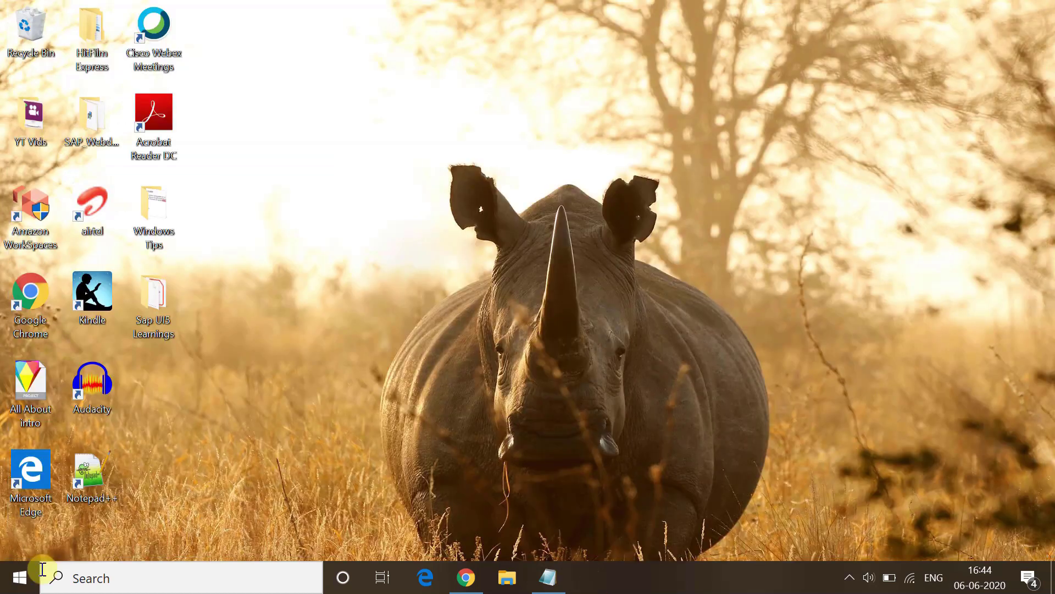
pyautogui.click(11, 563)
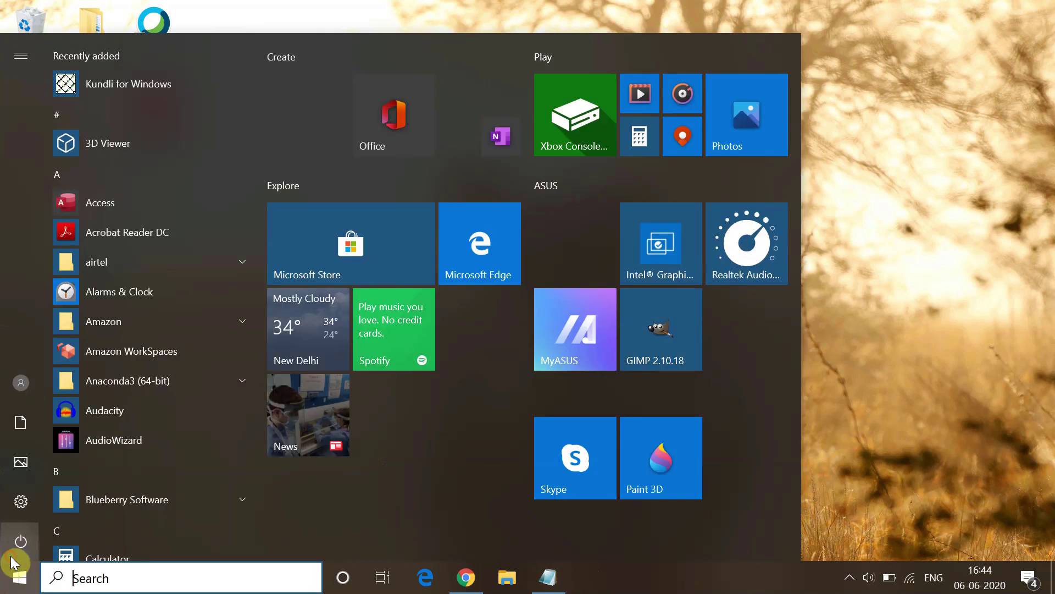
pyautogui.moveTo(11, 553)
pyautogui.click(78, 550)
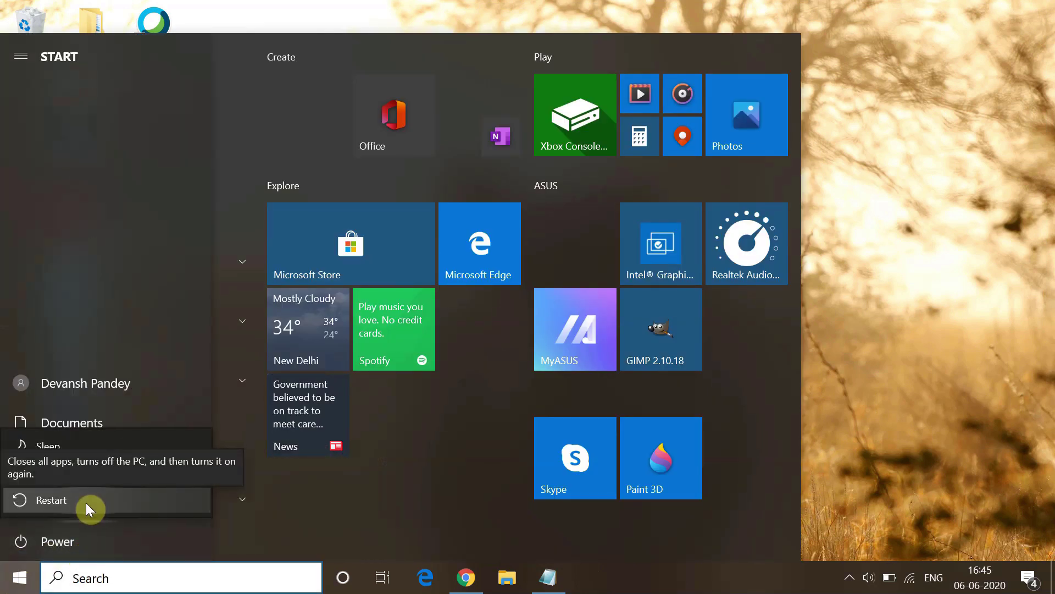
pyautogui.press('Escape')
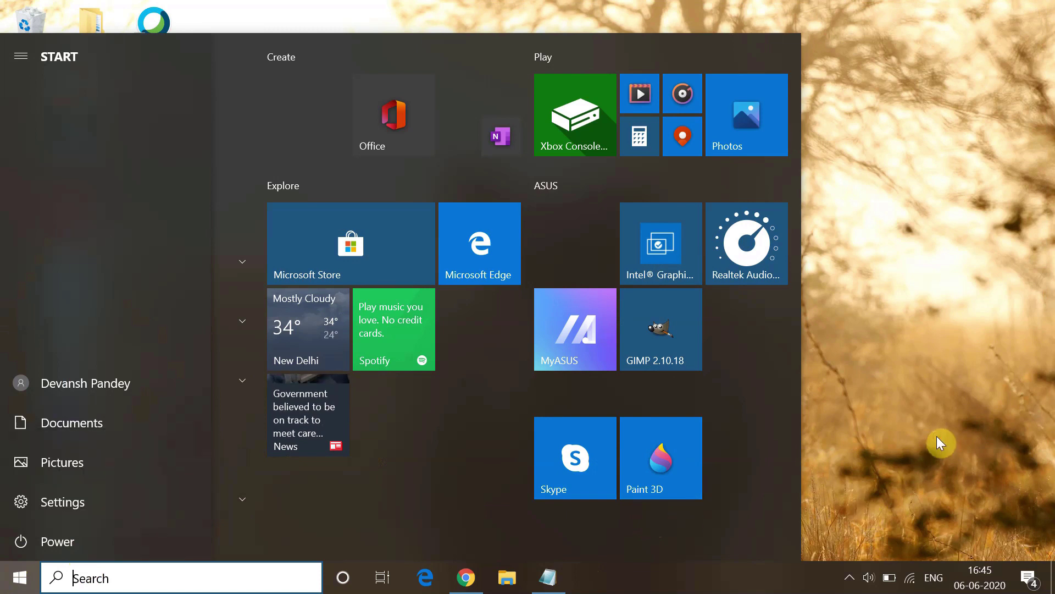
pyautogui.press('Escape')
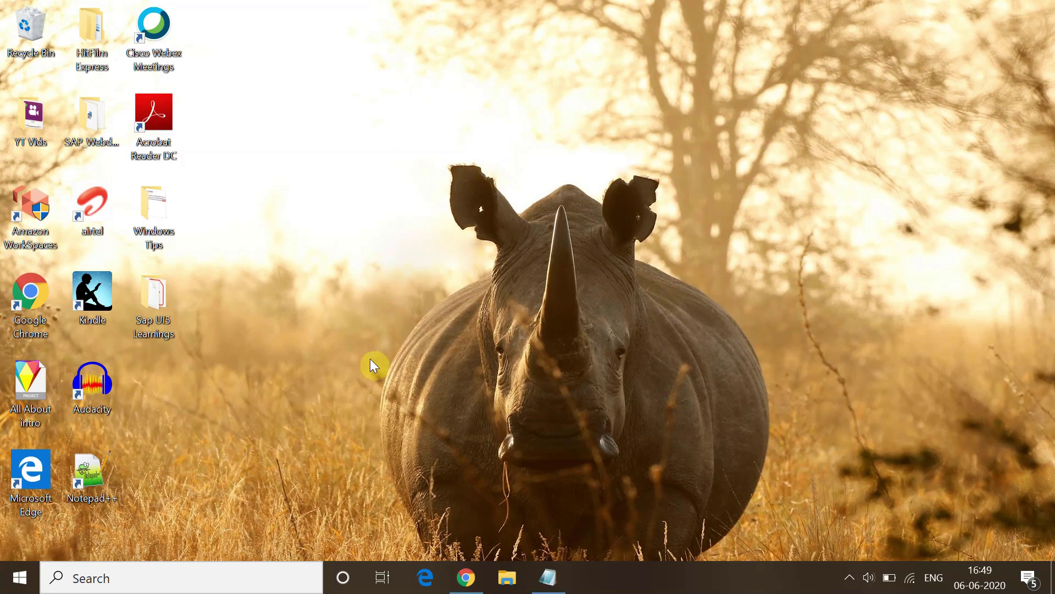
# Step: Open Settings and go to Update & Security > Recovery to reach Advanced startup
pyautogui.click(11, 586)
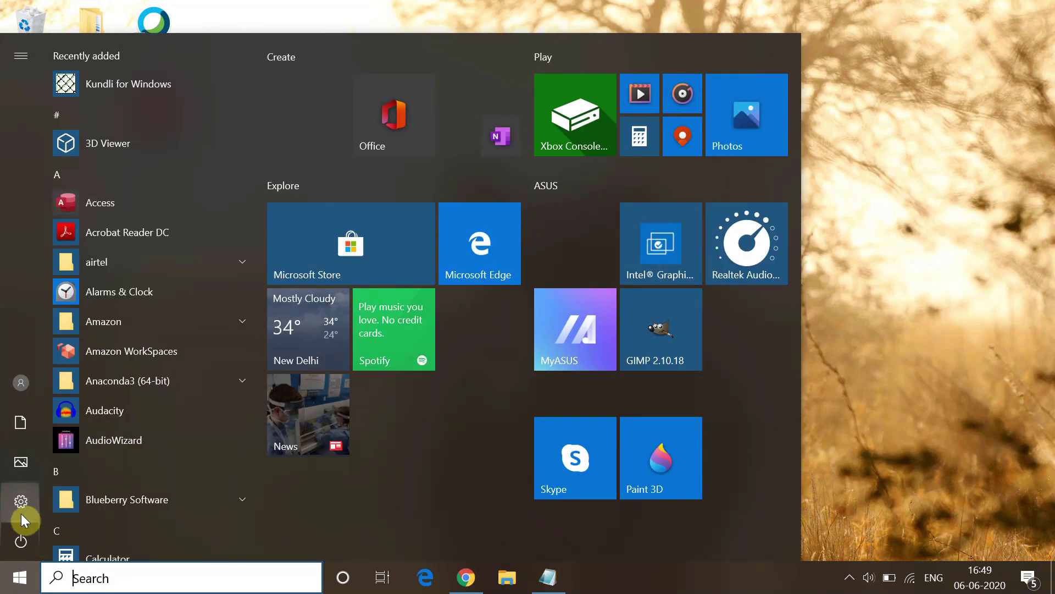
pyautogui.click(20, 514)
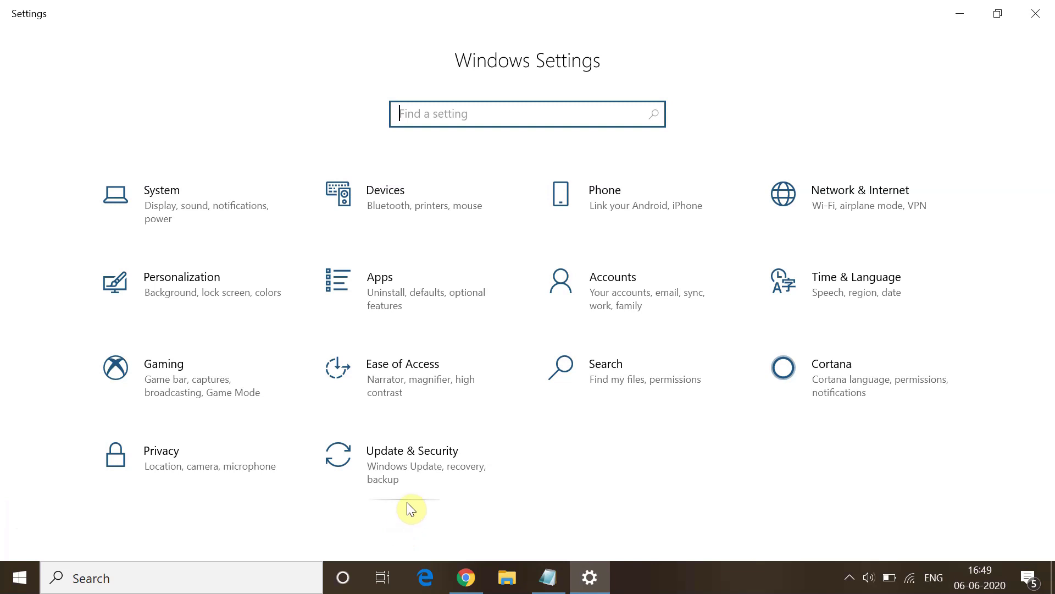
pyautogui.click(397, 483)
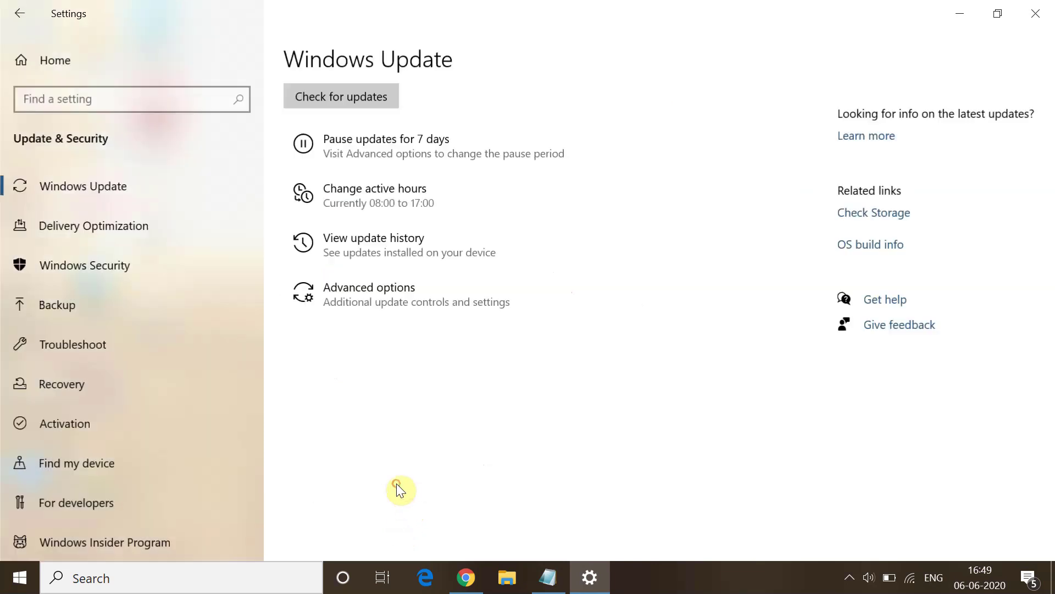
pyautogui.click(197, 396)
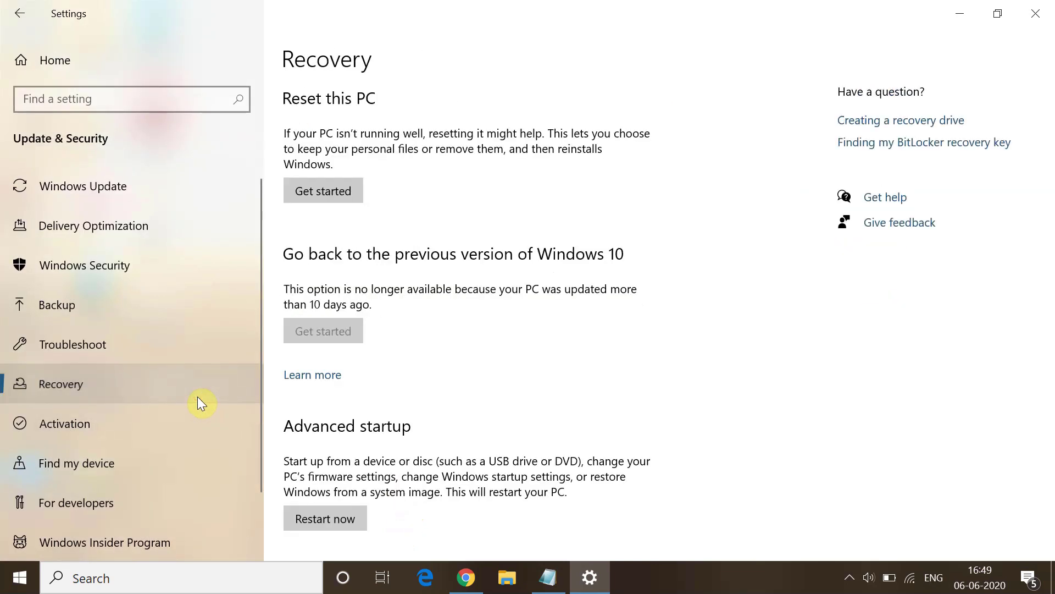
# Step: Restart into Advanced startup and launch System Restore from Troubleshoot > Advanced options
pyautogui.click(328, 520)
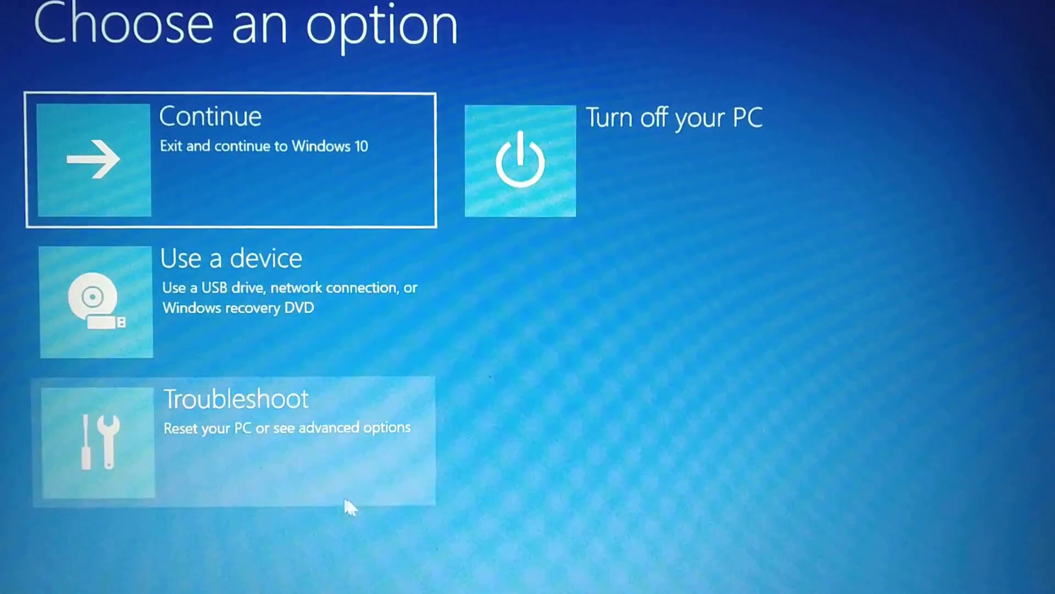
pyautogui.click(346, 502)
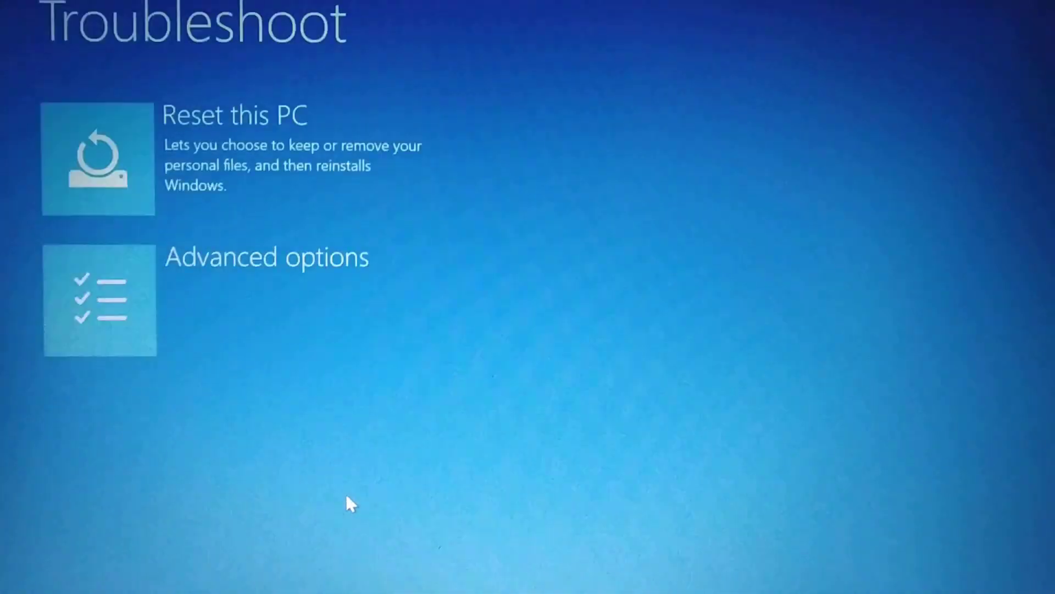
pyautogui.click(303, 342)
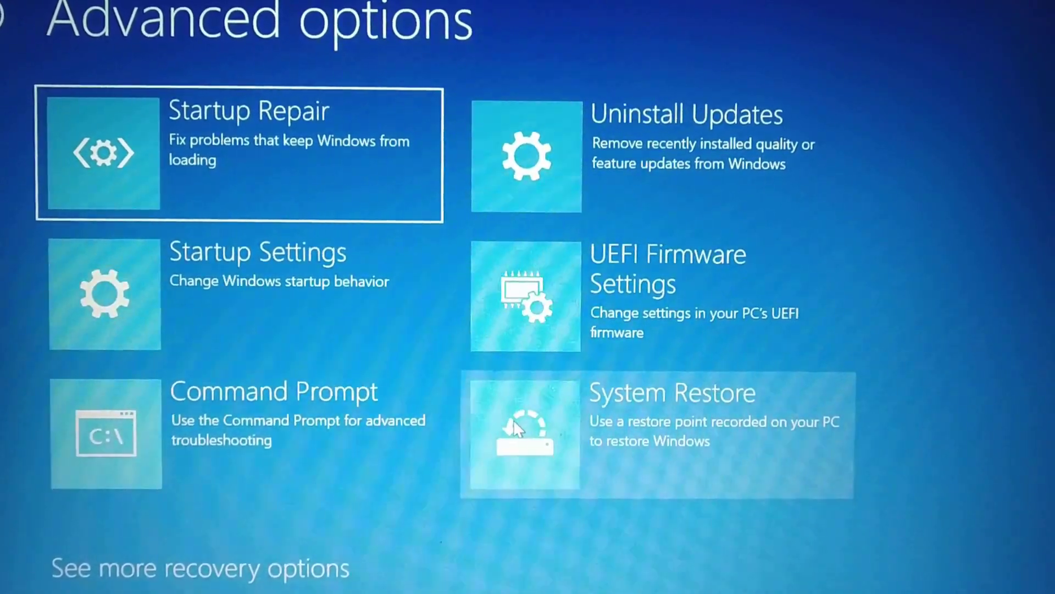
pyautogui.click(510, 425)
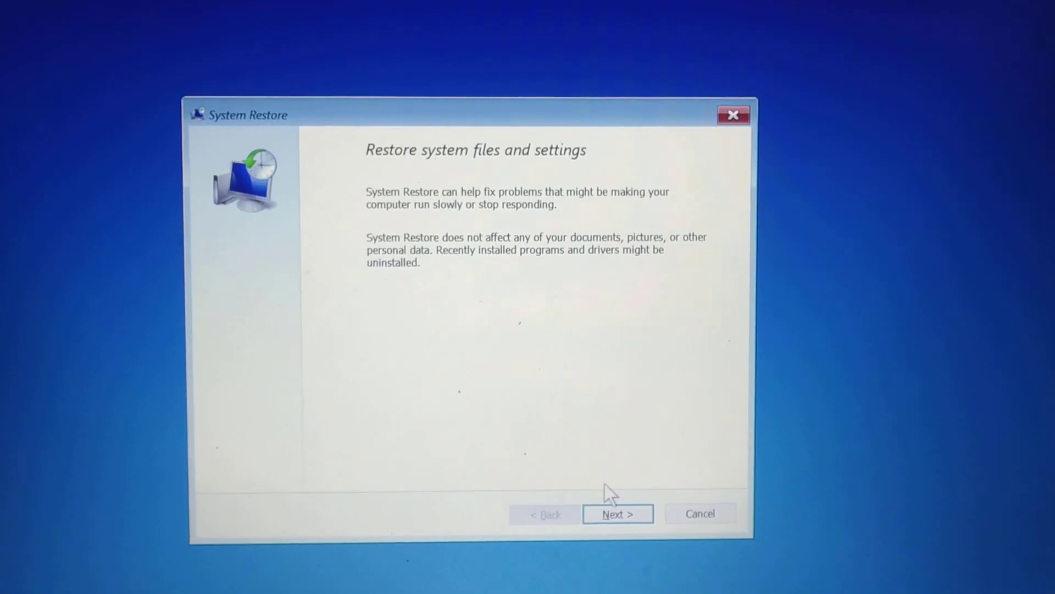
# Step: Select the 6/3/2020 11:58:51 AM restore point and proceed to its confirmation page
pyautogui.click(613, 511)
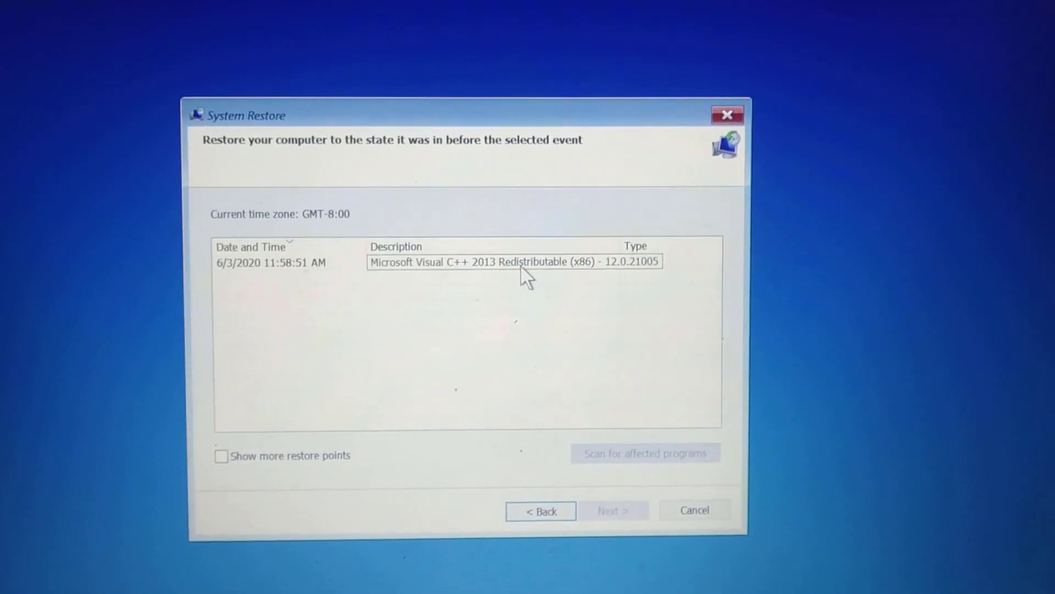
pyautogui.click(406, 266)
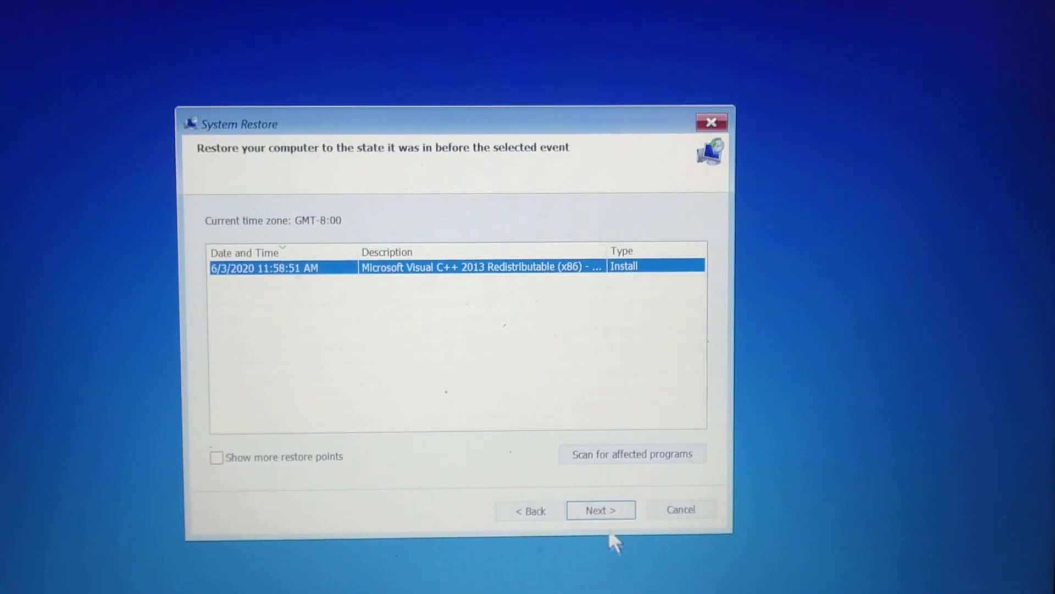
pyautogui.click(601, 512)
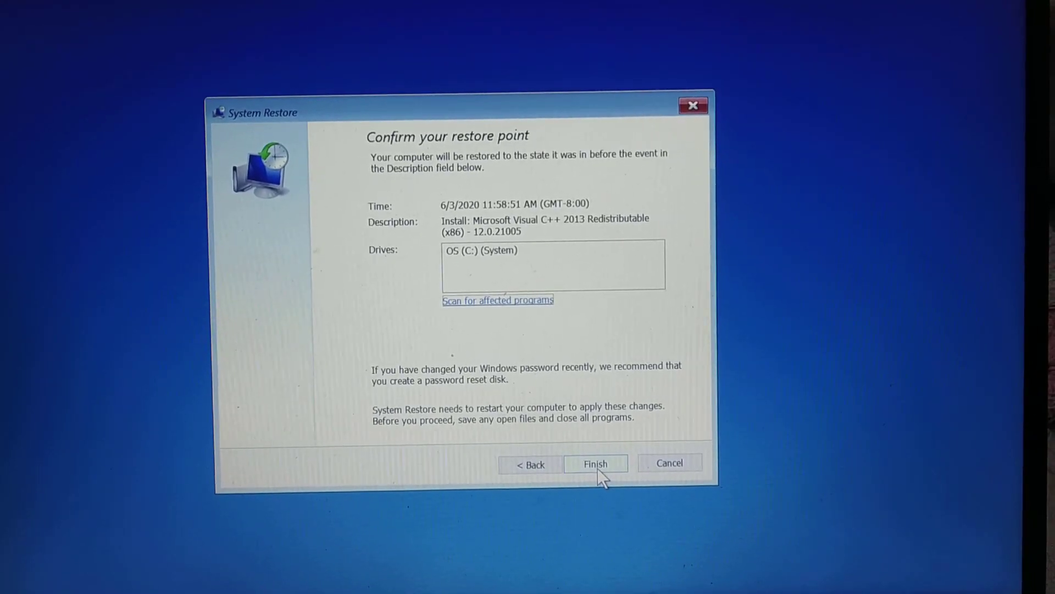